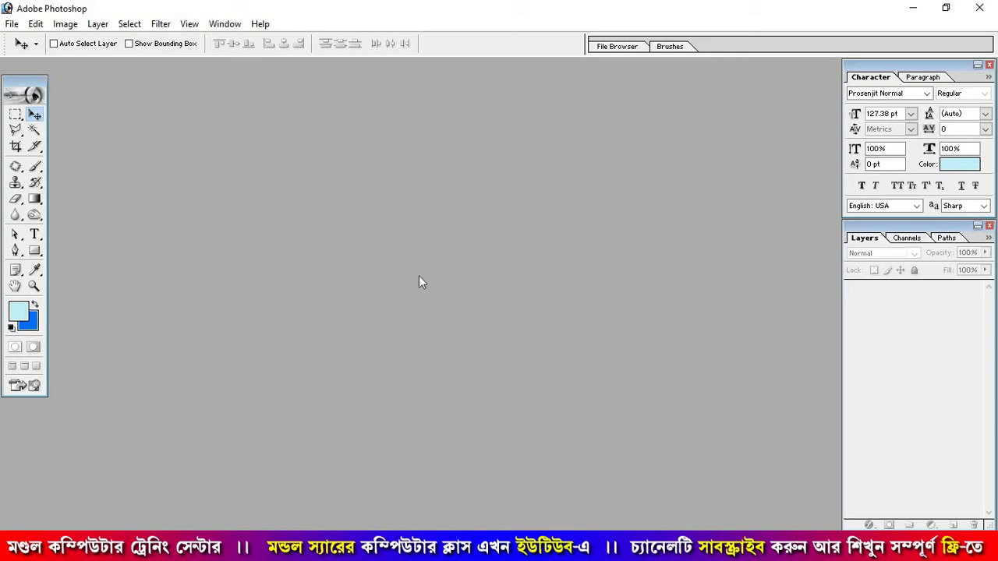
Open the Desktop photo of the man against the green backdrop, then enlarge and reposition its document window.
{"action": "key", "text": "ctrl+o"}
{"action": "left_click", "coordinate": [485, 275]}
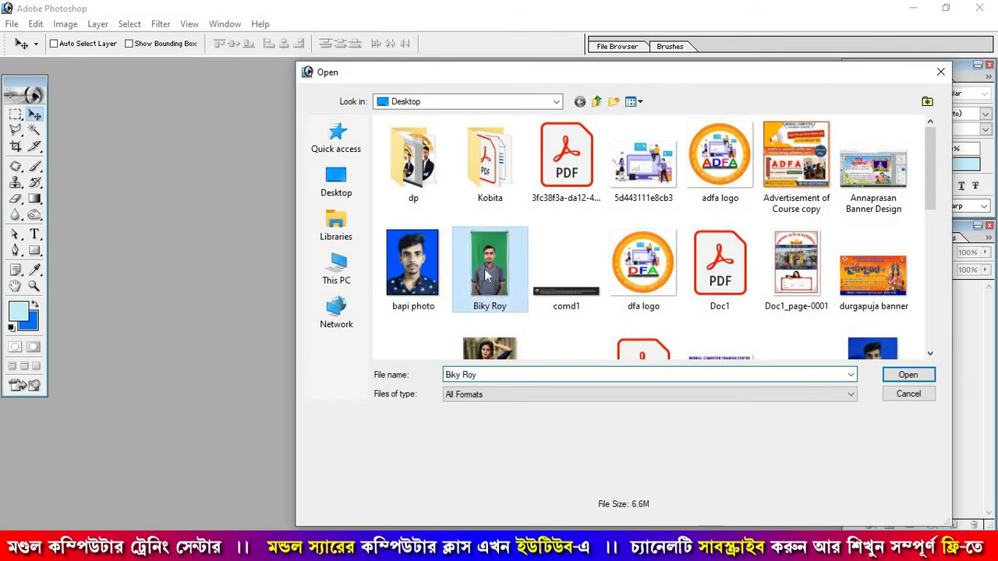
{"action": "left_click", "coordinate": [907, 375]}
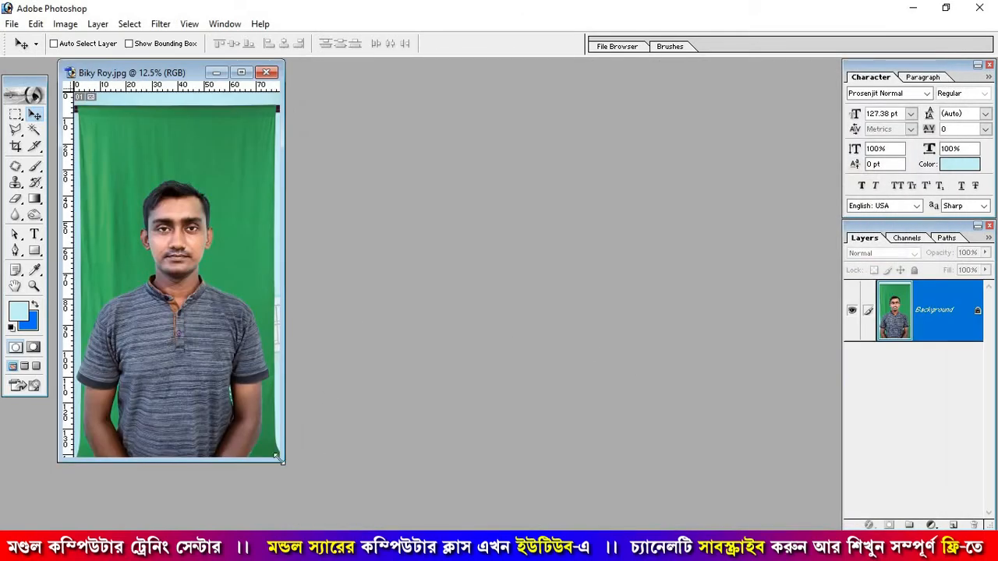
{"action": "left_click_drag", "start_coordinate": [277, 457], "coordinate": [636, 526]}
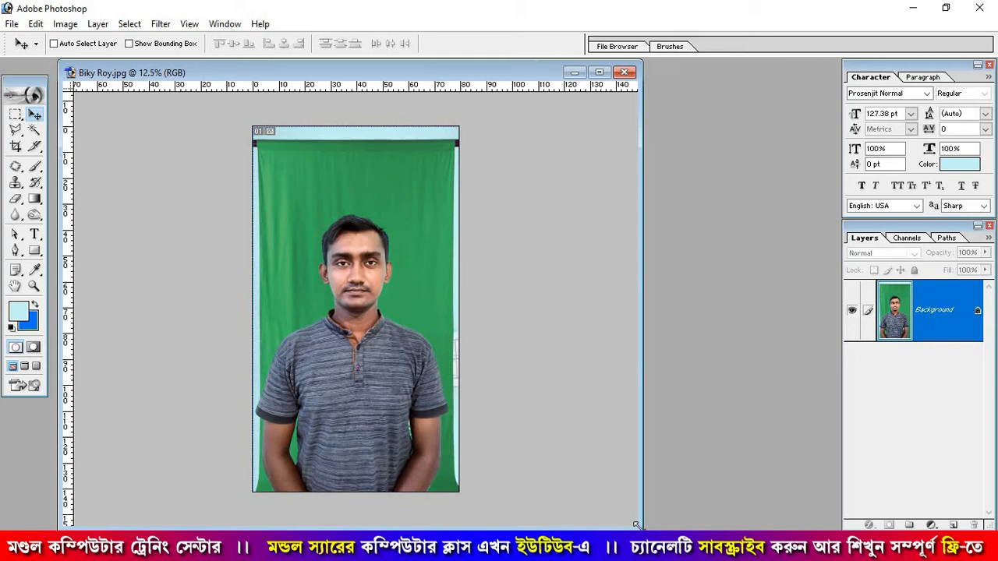
{"action": "left_click_drag", "start_coordinate": [369, 67], "coordinate": [468, 75]}
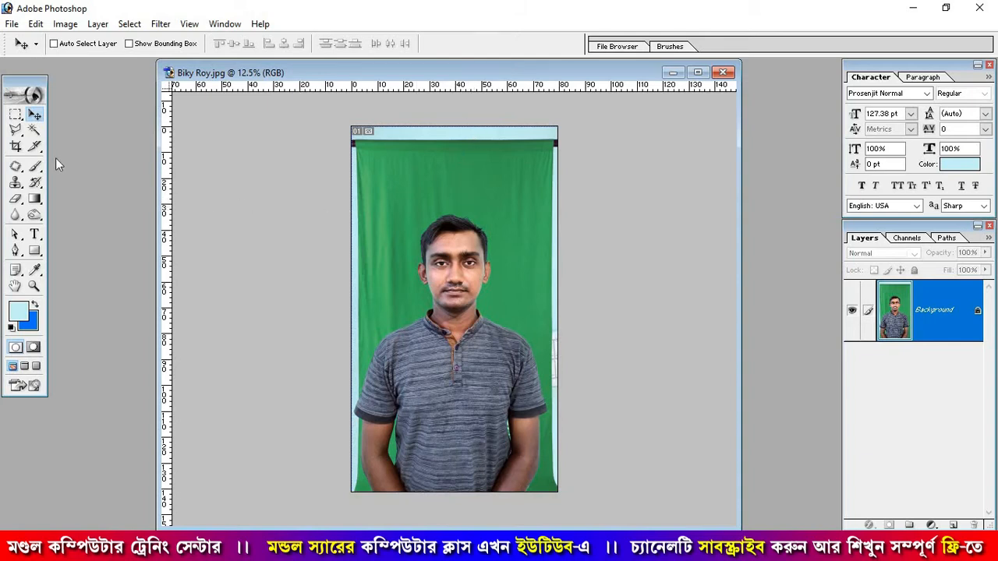
Set the Crop tool to a width of 2.8 cm, a height of 3.8 cm and a resolution of 300 pixels/inch.
{"action": "left_click", "coordinate": [15, 146]}
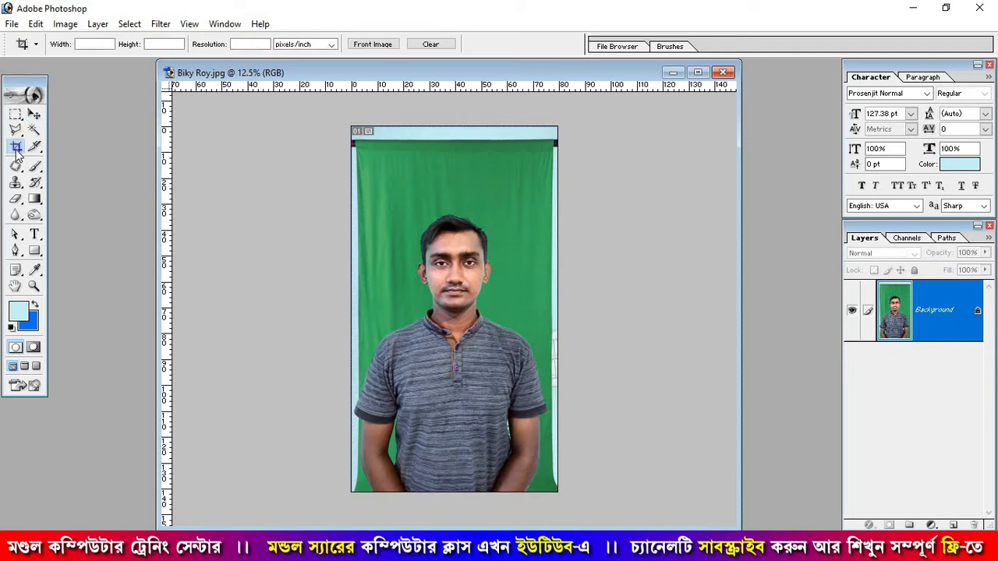
{"action": "left_click", "coordinate": [86, 44]}
{"action": "type", "text": "2.8 cm"}
{"action": "key", "text": "Tab"}
{"action": "type", "text": "3"}
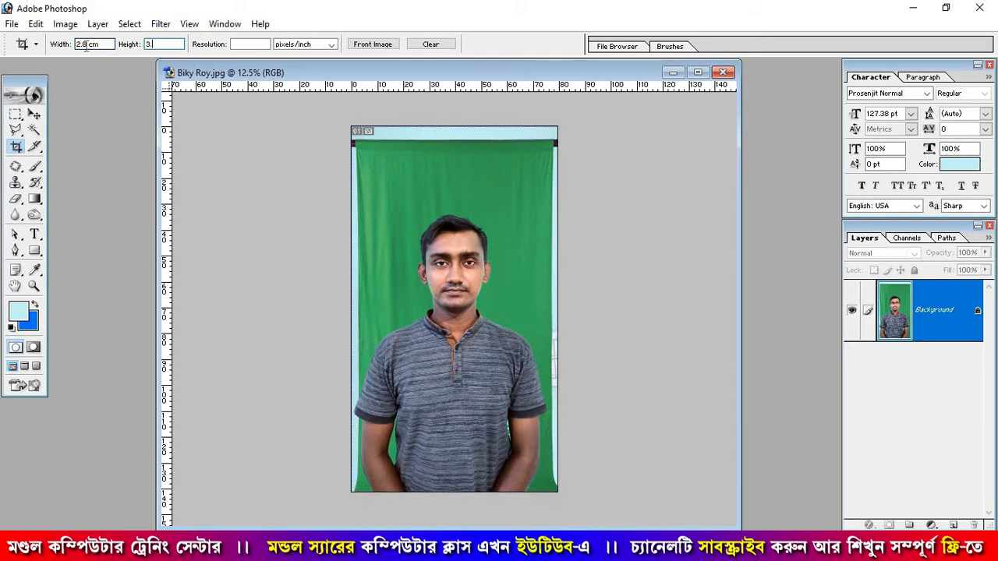
{"action": "type", "text": ".8 cm"}
{"action": "key", "text": "Tab"}
{"action": "type", "text": "300"}
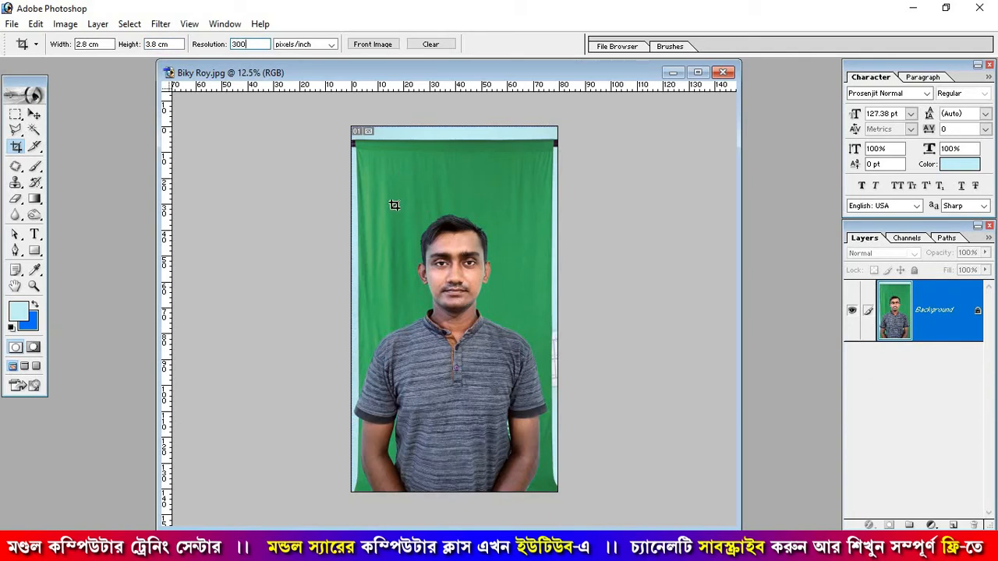
Crop the photo to a passport-style frame around the man's head, shoulders and upper chest, nudging the frame until he is centred.
{"action": "left_click_drag", "start_coordinate": [393, 197], "coordinate": [530, 380]}
{"action": "left_click_drag", "start_coordinate": [494, 328], "coordinate": [490, 333]}
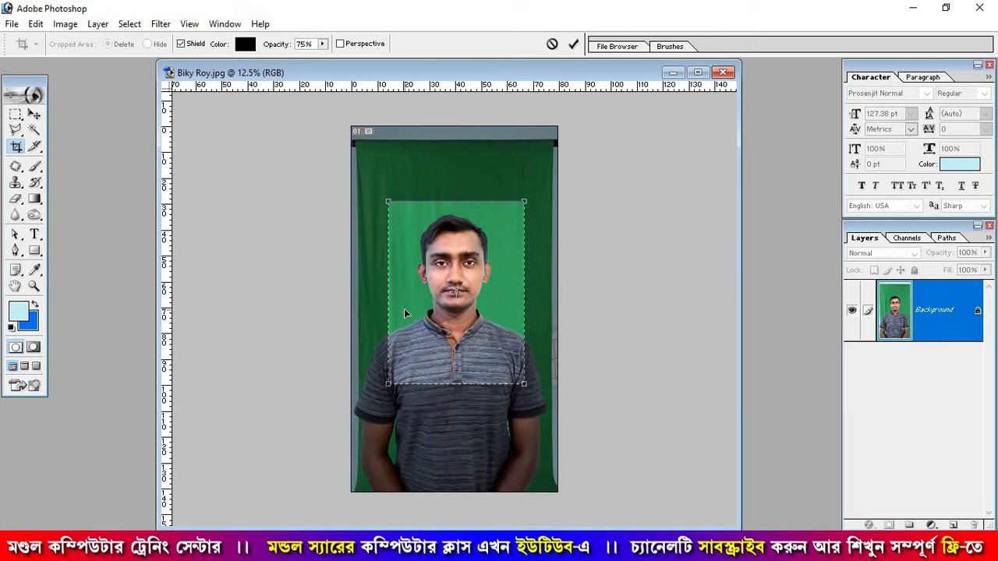
{"action": "key", "text": "ctrl+plus"}
{"action": "key", "text": "ctrl+plus"}
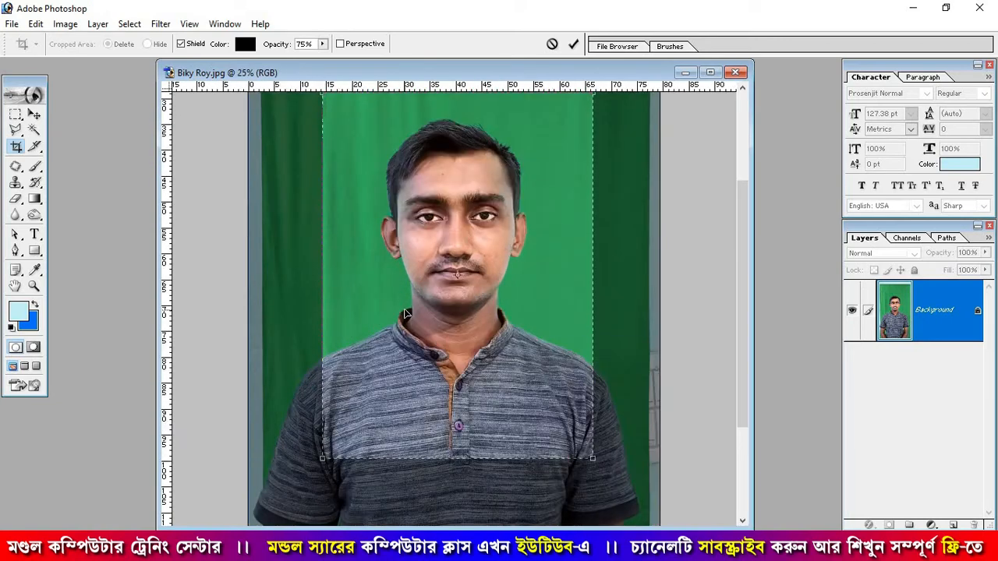
{"action": "scroll", "coordinate": [405, 313], "scroll_direction": "up", "scroll_amount": 2}
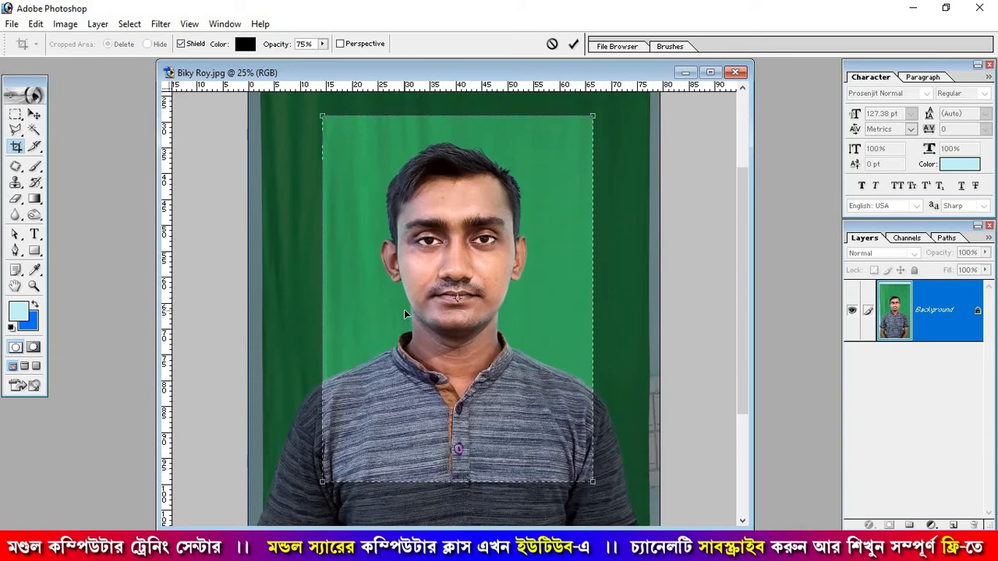
{"action": "key", "text": "Left"}
{"action": "key", "text": "Up"}
{"action": "key", "text": "Left"}
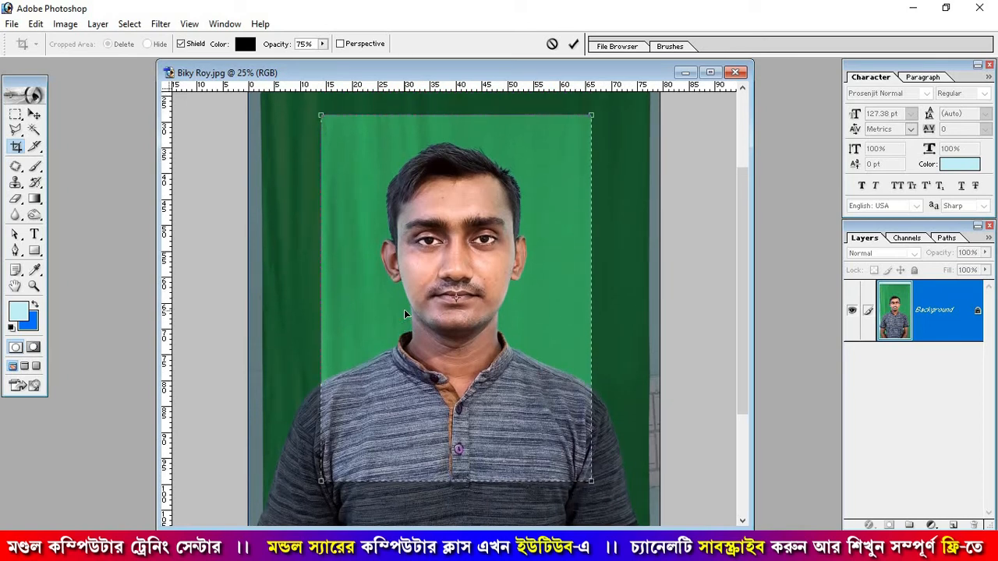
{"action": "key", "text": "Up"}
{"action": "key", "text": "Right"}
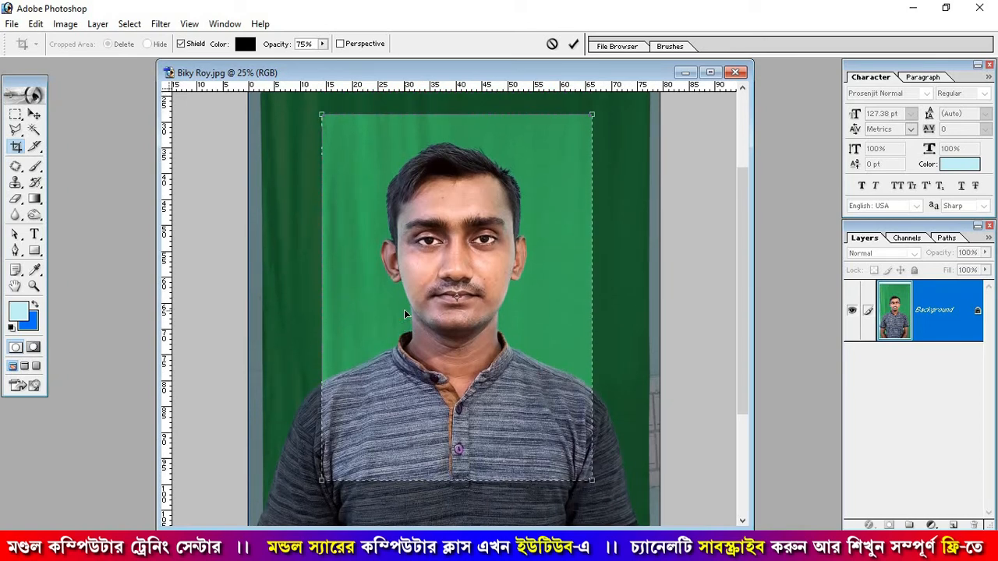
{"action": "key", "text": "Return"}
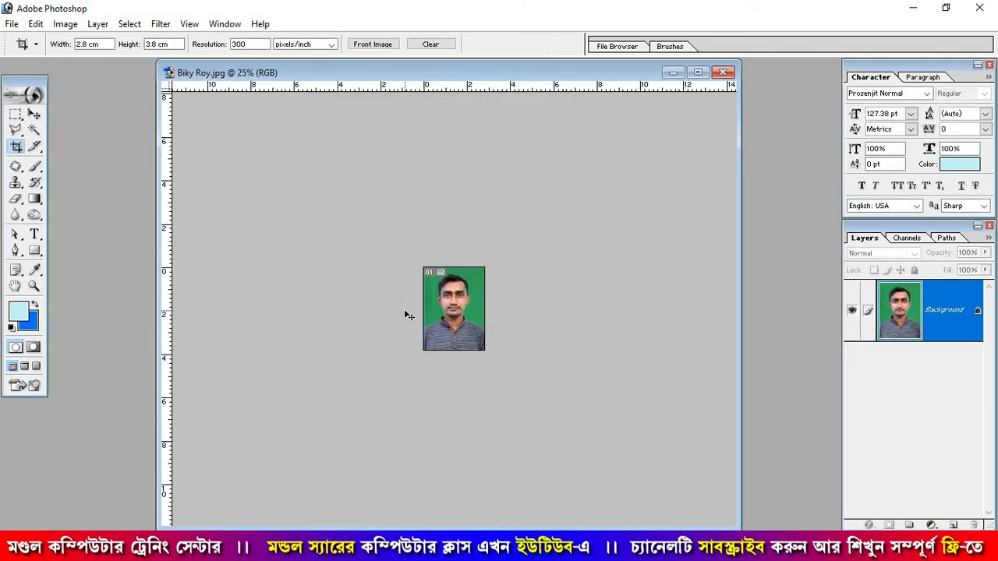
Narrow the document window around the cropped photo and select the green backdrop with the Magic Wand at tolerance 30.
{"action": "key", "text": "ctrl+equal"}
{"action": "key", "text": "ctrl+equal"}
{"action": "key", "text": "ctrl+equal"}
{"action": "key", "text": "ctrl+equal"}
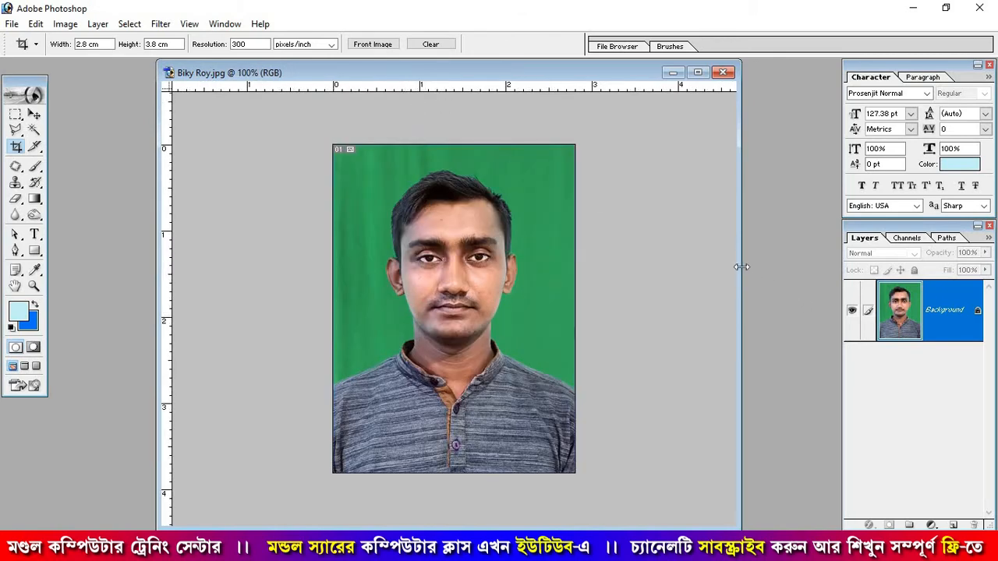
{"action": "left_click_drag", "start_coordinate": [740, 267], "coordinate": [597, 272]}
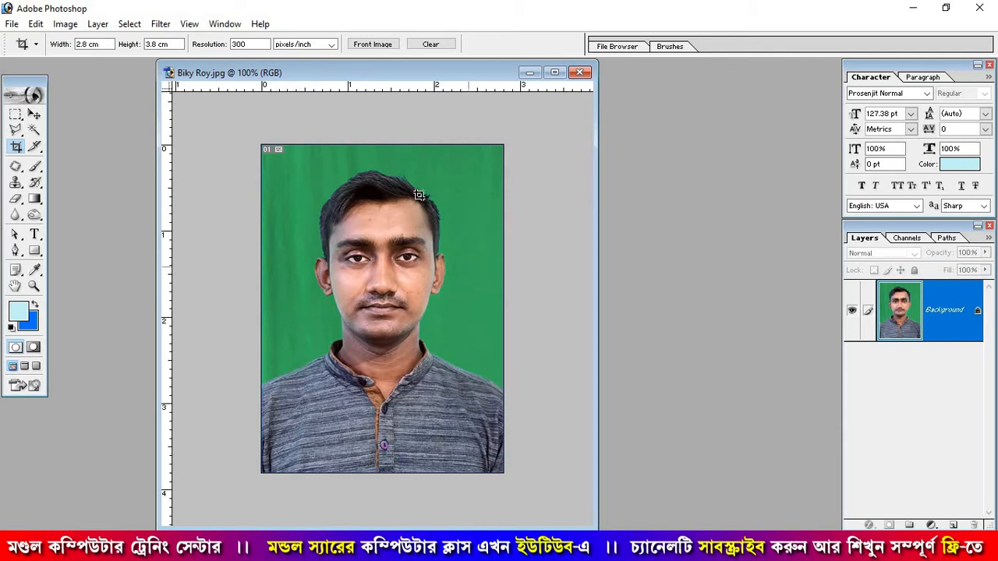
{"action": "left_click", "coordinate": [33, 131]}
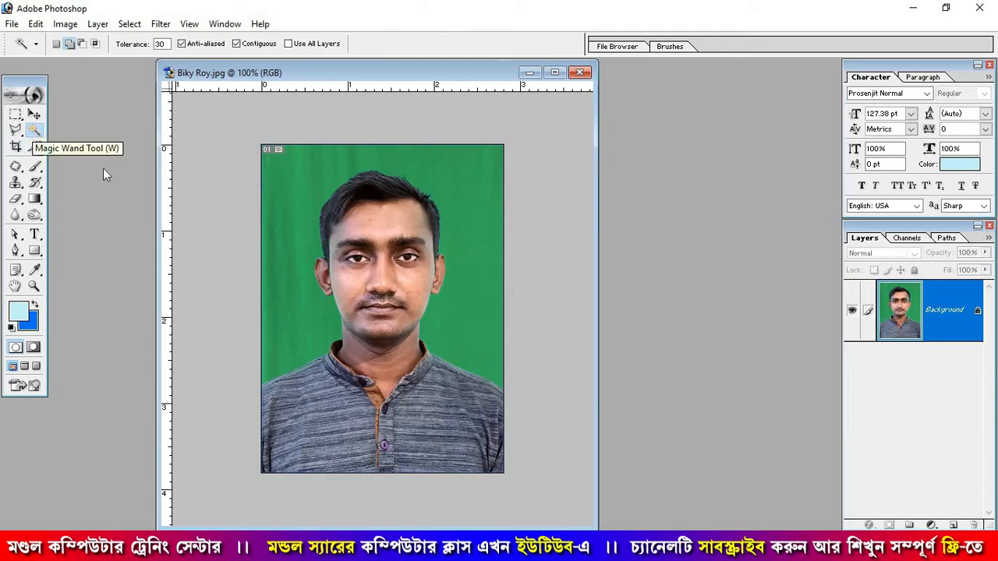
{"action": "left_click", "coordinate": [281, 301]}
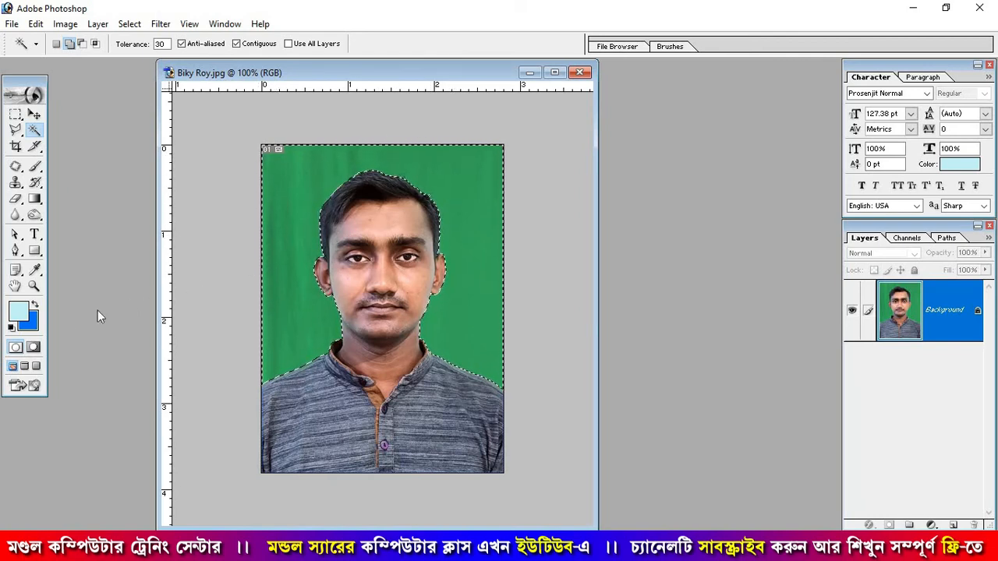
Fill the selected backdrop with the background color 005AFF, and invert the selection so it covers the man.
{"action": "left_click", "coordinate": [33, 320]}
{"action": "left_click_drag", "start_coordinate": [853, 384], "coordinate": [852, 383]}
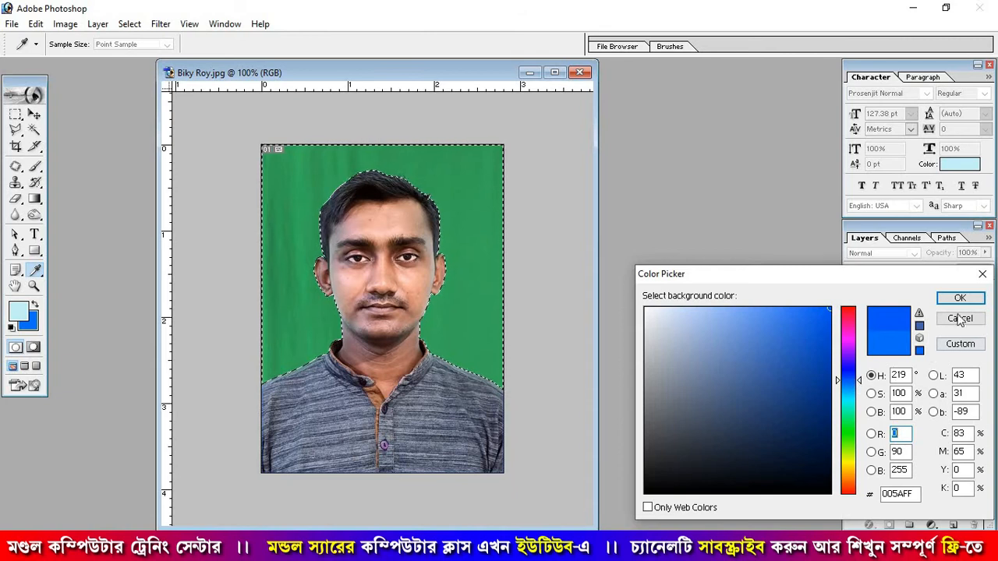
{"action": "key", "text": "Return"}
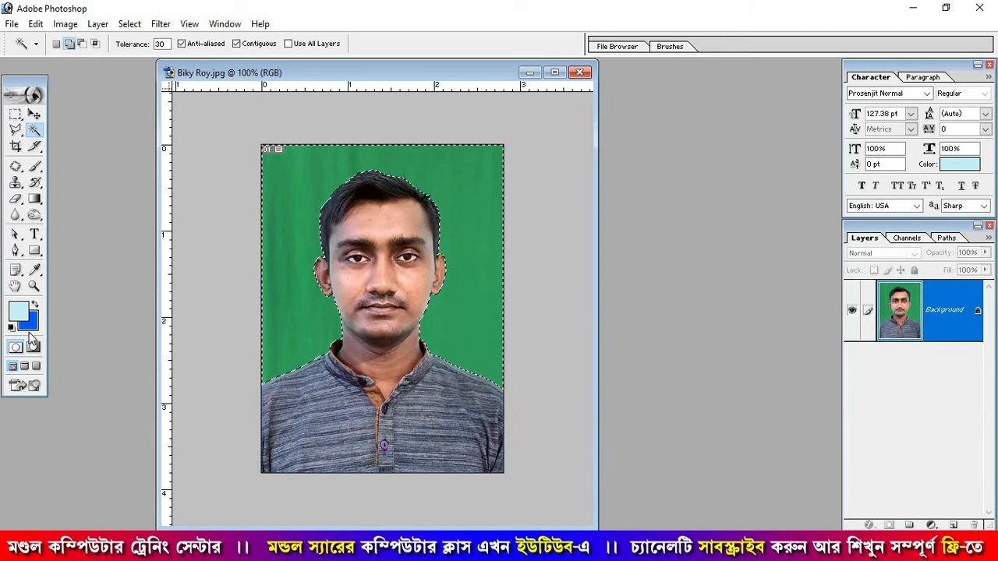
{"action": "key", "text": "ctrl+BackSpace"}
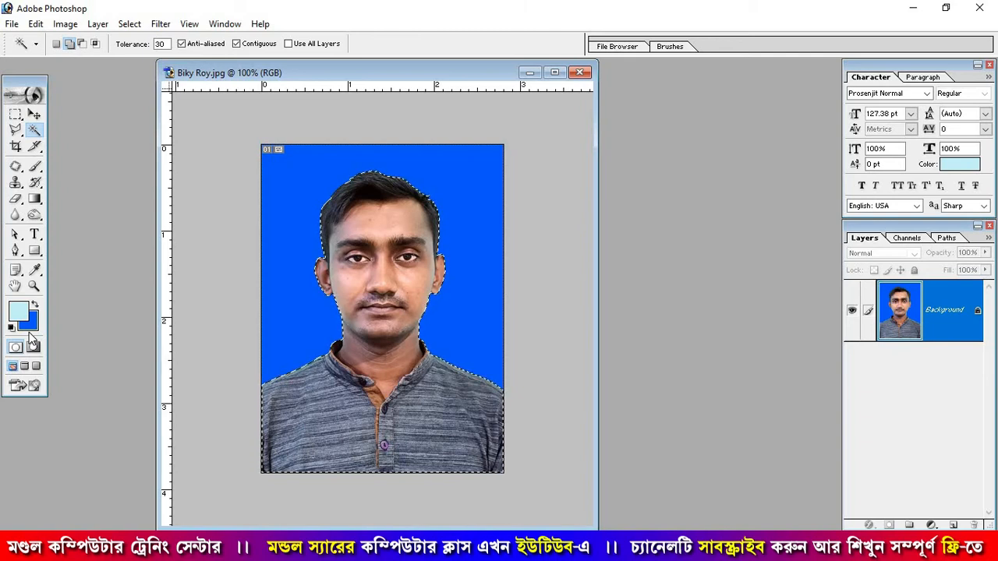
Brighten the selected man with Levels, setting the white input level to 249 for RGB and 235 for the Blue channel.
{"action": "key", "text": "ctrl+l"}
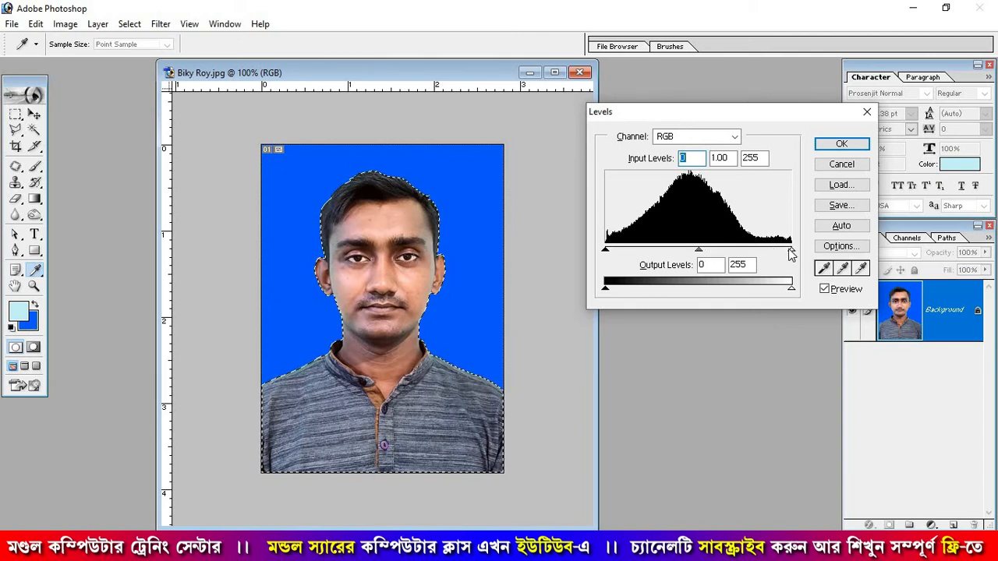
{"action": "mouse_move", "coordinate": [789, 251]}
{"action": "left_mouse_down"}
{"action": "mouse_move", "coordinate": [717, 251]}
{"action": "mouse_move", "coordinate": [786, 252]}
{"action": "left_mouse_up"}
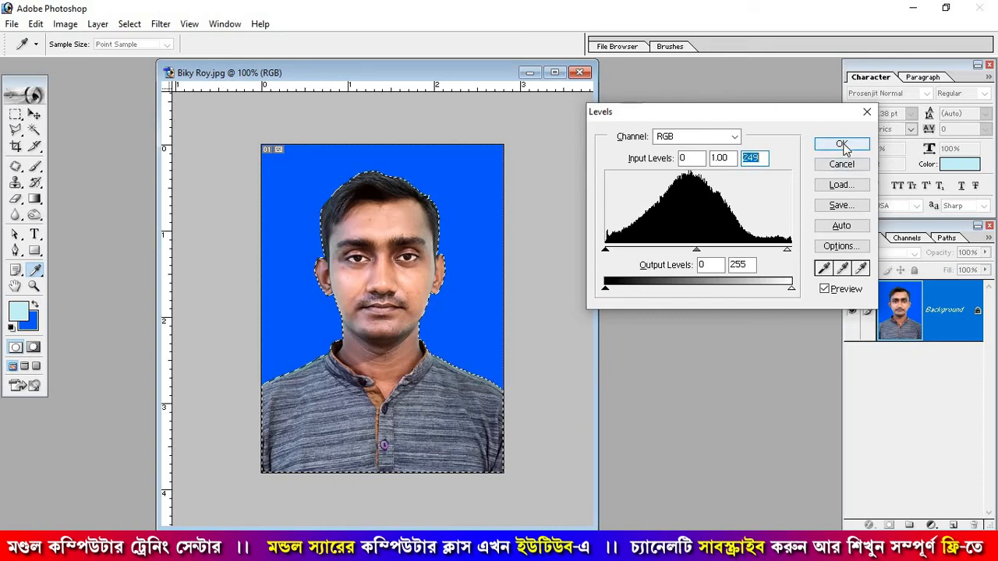
{"action": "left_click", "coordinate": [734, 139]}
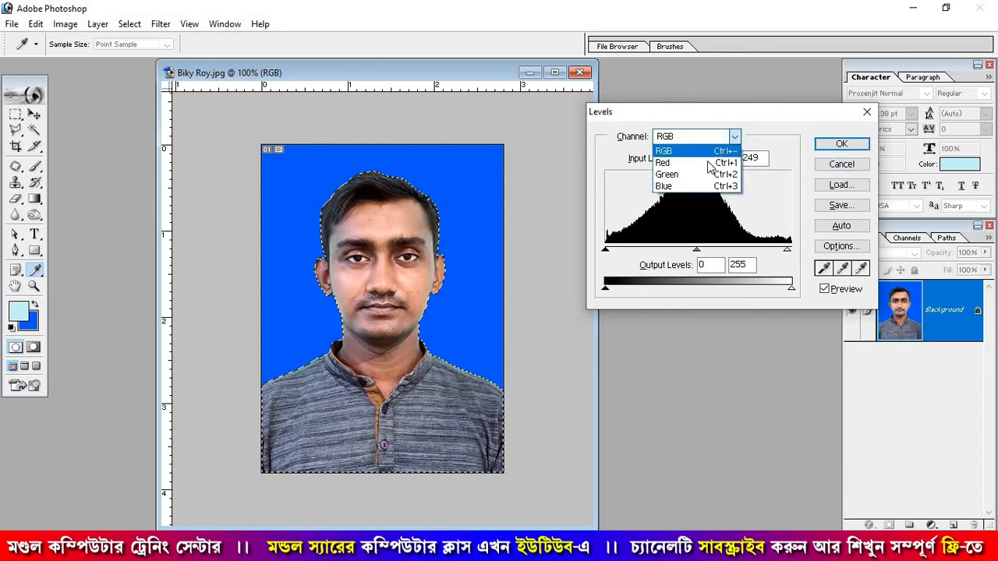
{"action": "left_click", "coordinate": [674, 187]}
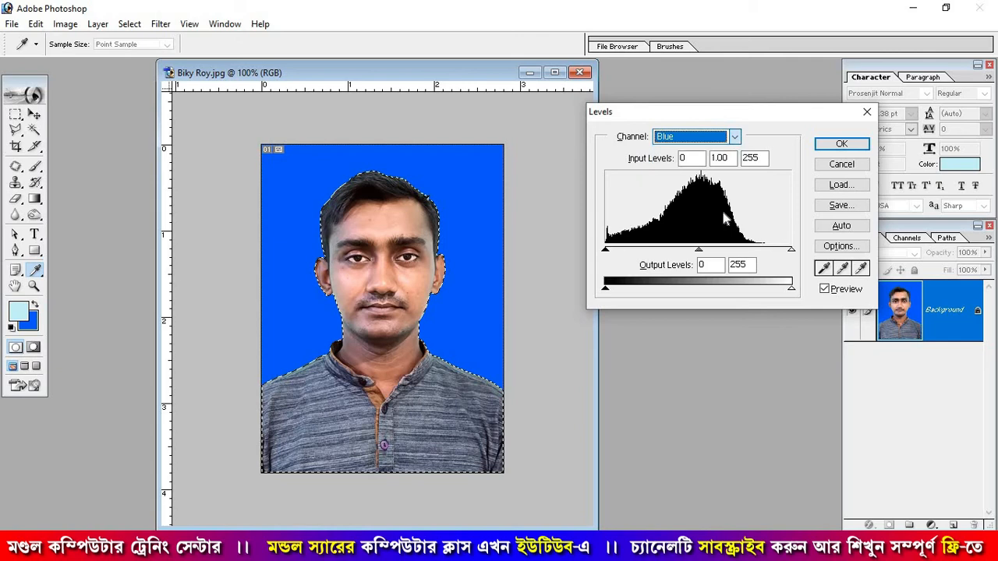
{"action": "left_click", "coordinate": [791, 251]}
{"action": "left_click_drag", "start_coordinate": [792, 251], "coordinate": [778, 255]}
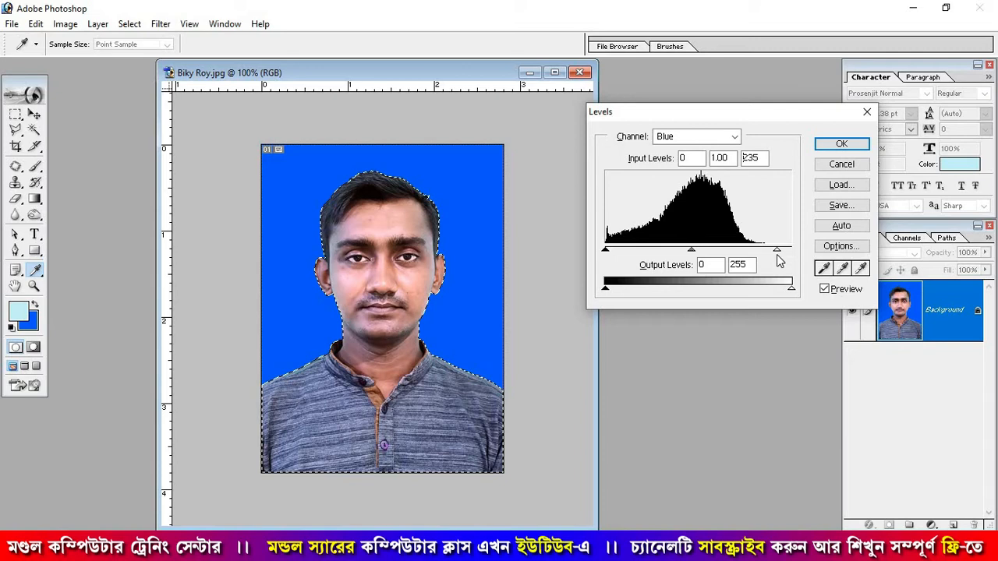
{"action": "left_click", "coordinate": [841, 144]}
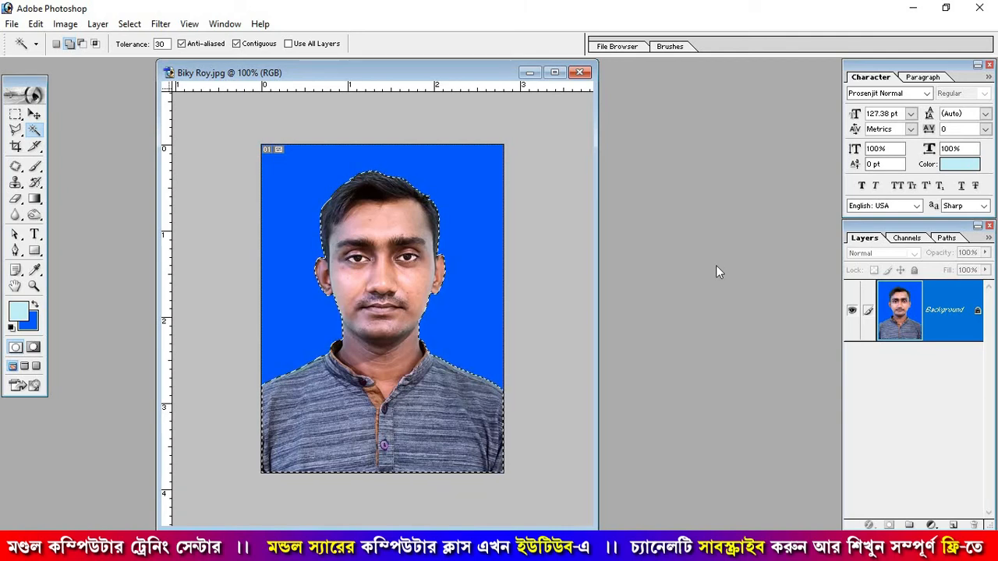
Lighten the man's midtones with an RGB Curves point at about input 121, output 140.
{"action": "key", "text": "ctrl+m"}
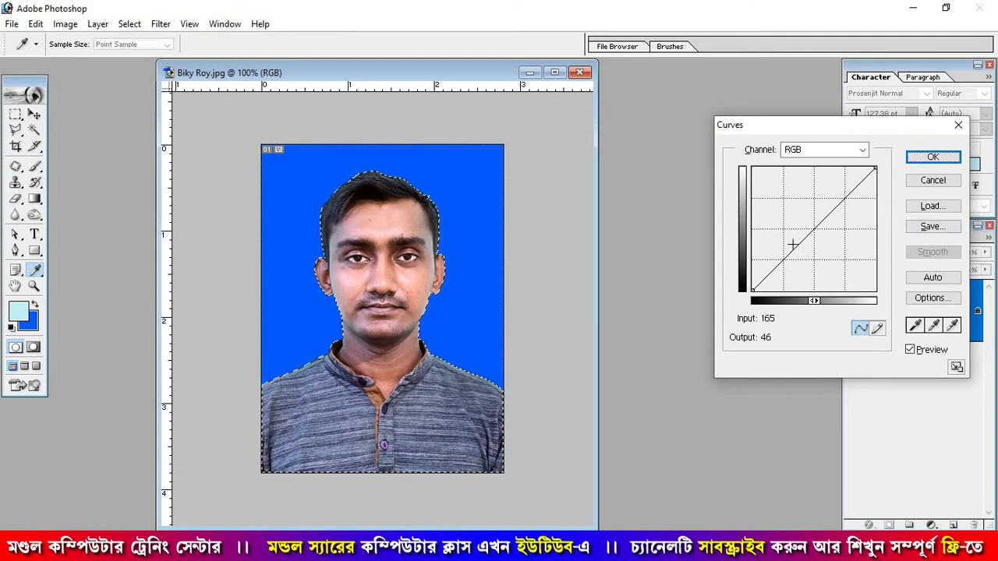
{"action": "left_click", "coordinate": [813, 229]}
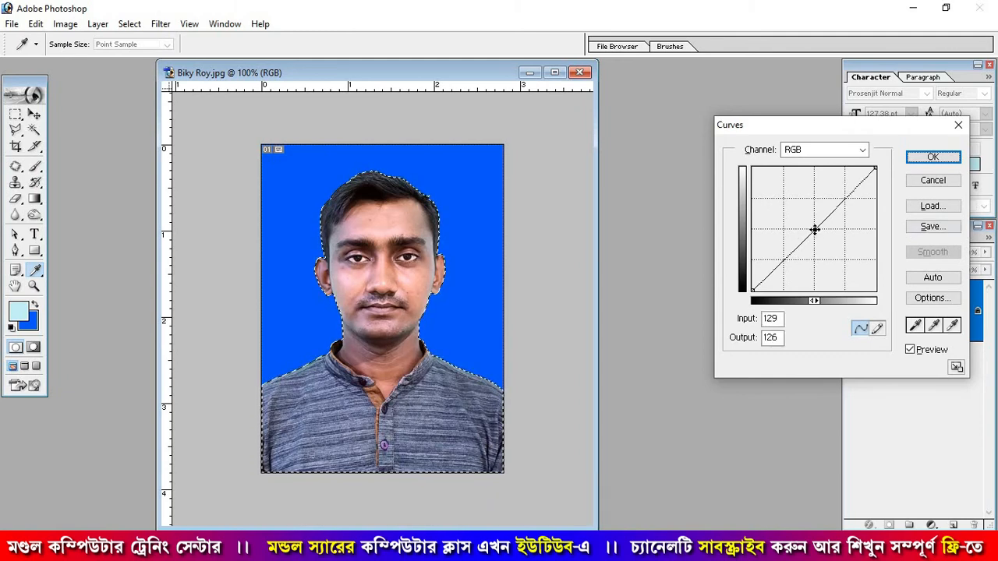
{"action": "left_click_drag", "start_coordinate": [813, 229], "coordinate": [811, 224]}
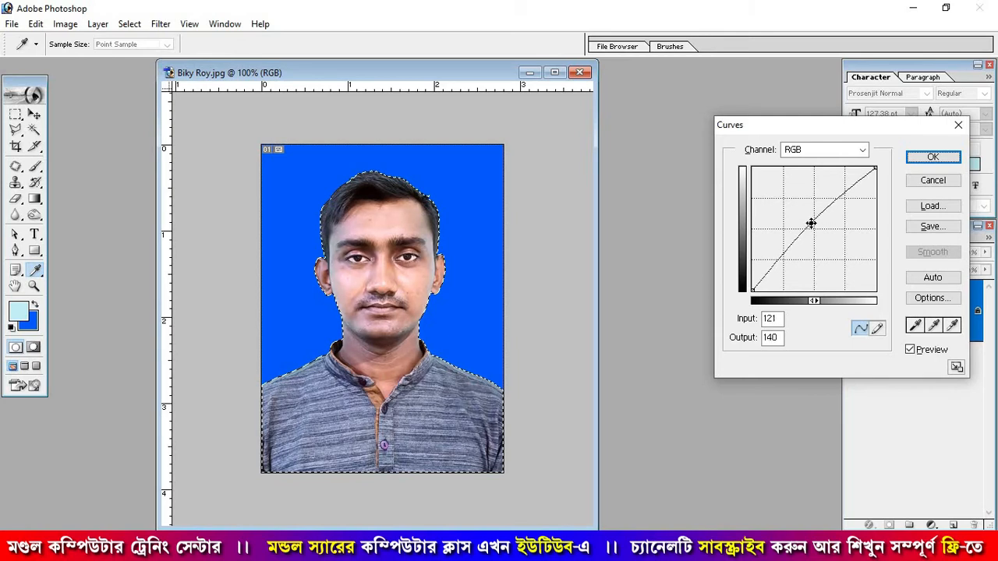
{"action": "left_click_drag", "start_coordinate": [810, 224], "coordinate": [811, 223]}
{"action": "left_click", "coordinate": [932, 156]}
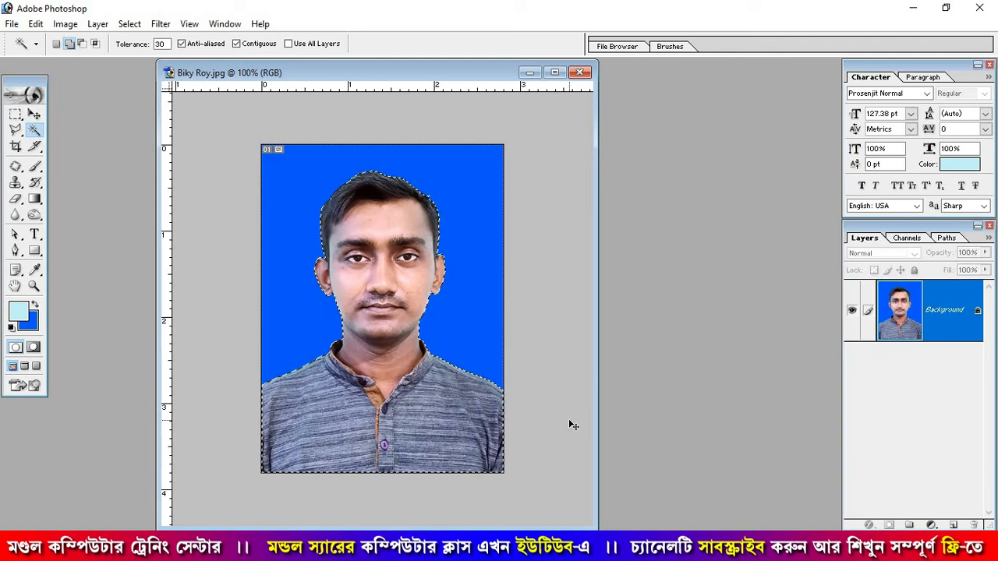
Warm the selected man's midtones with Color Balance, setting the color levels to +10, -9 and -23.
{"action": "key", "text": "ctrl+b"}
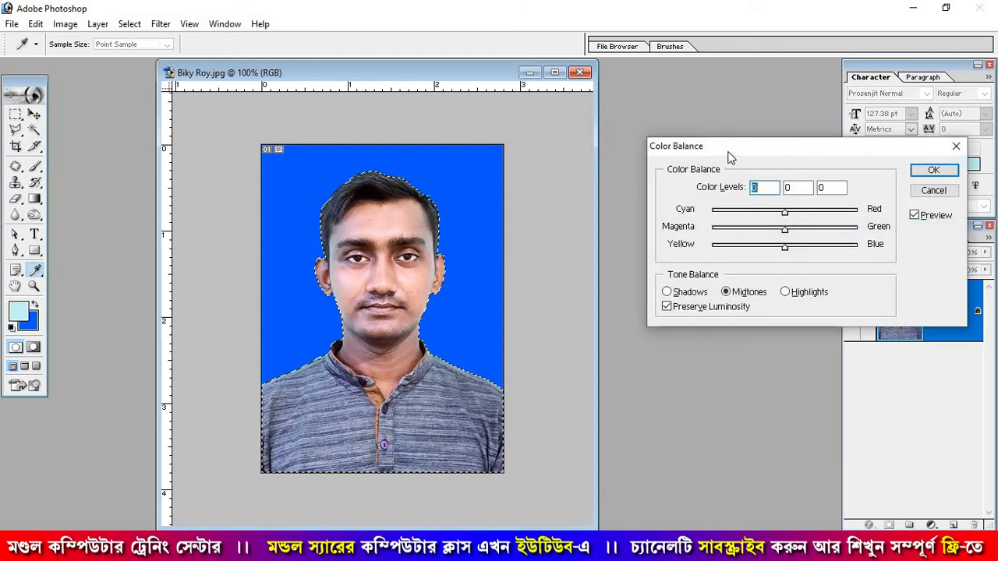
{"action": "left_click_drag", "start_coordinate": [669, 148], "coordinate": [570, 150]}
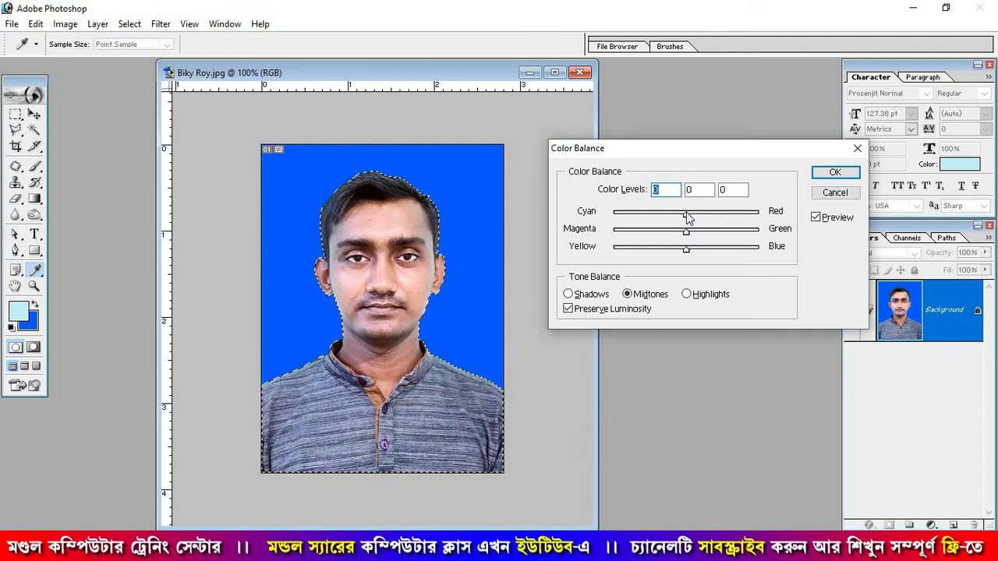
{"action": "left_click_drag", "start_coordinate": [686, 214], "coordinate": [689, 216]}
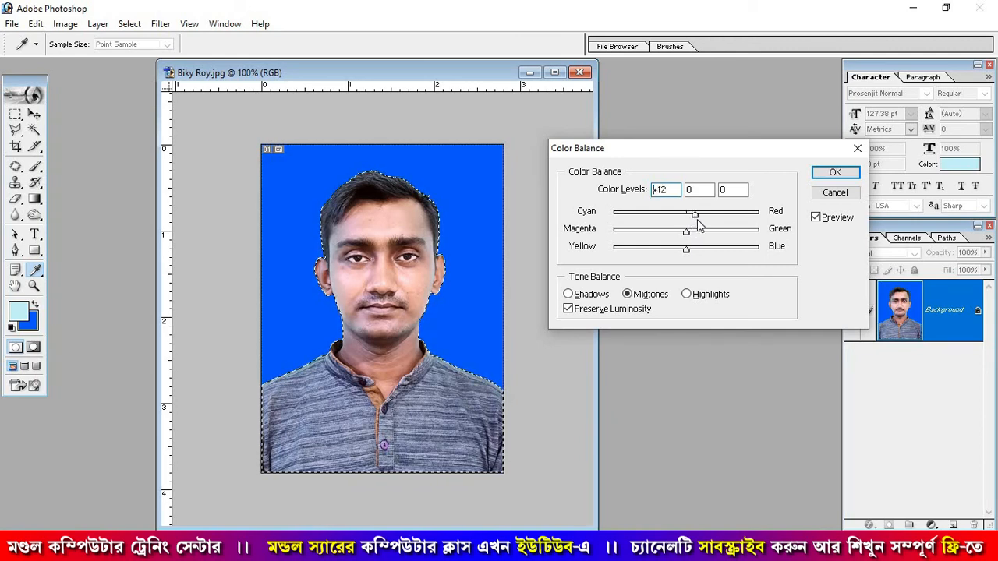
{"action": "left_click_drag", "start_coordinate": [694, 222], "coordinate": [693, 223]}
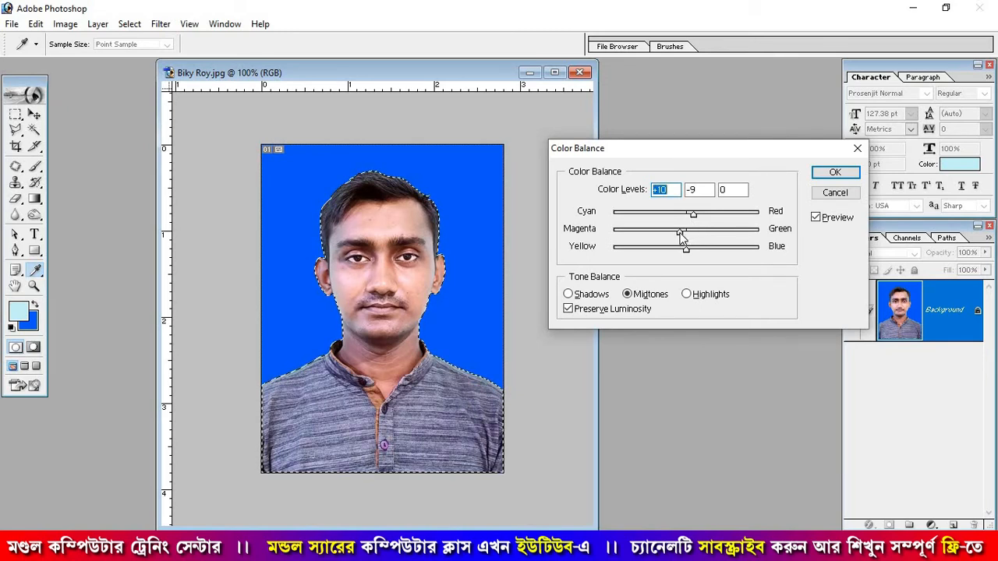
{"action": "left_click_drag", "start_coordinate": [681, 236], "coordinate": [680, 238]}
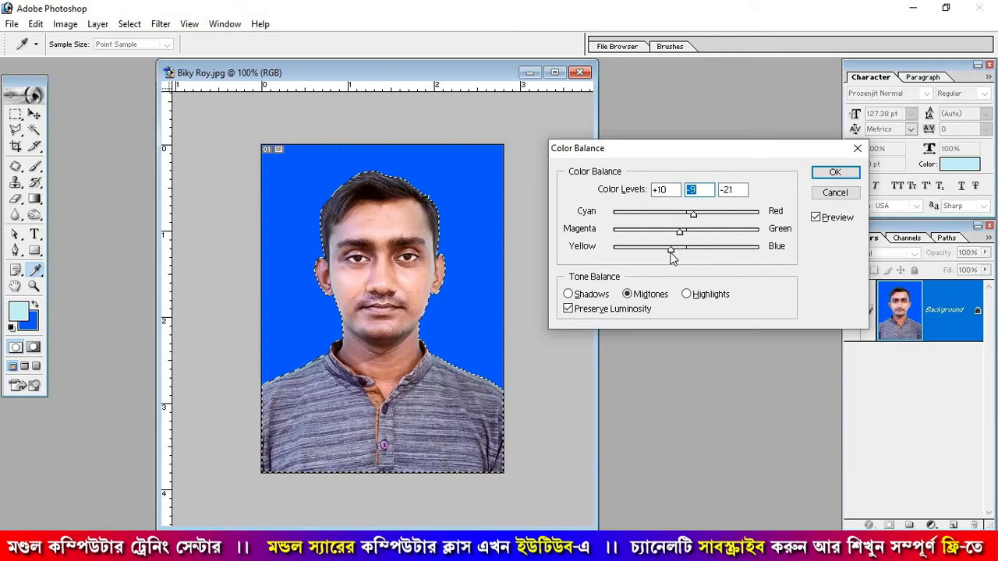
{"action": "left_click", "coordinate": [670, 255]}
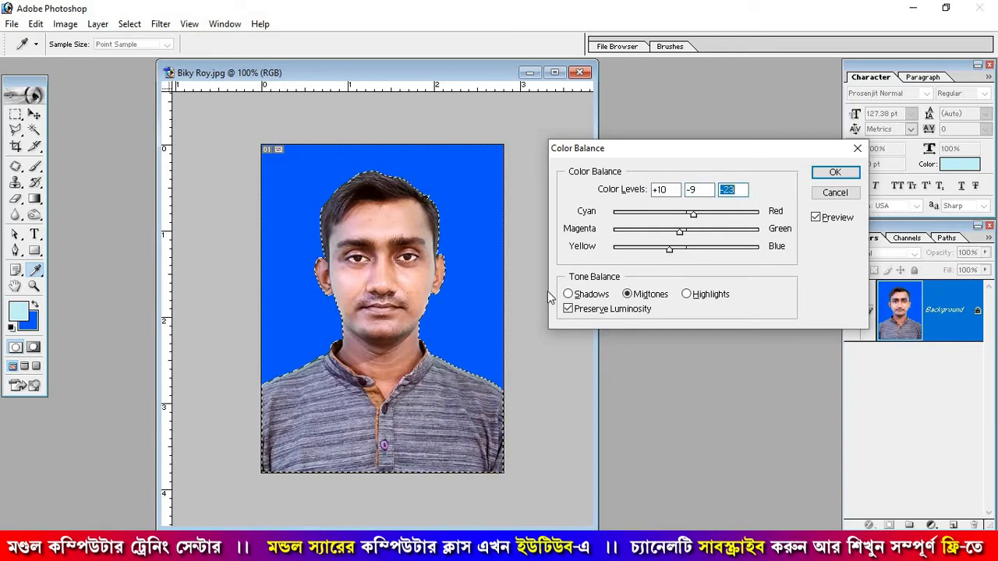
{"action": "left_click", "coordinate": [837, 174]}
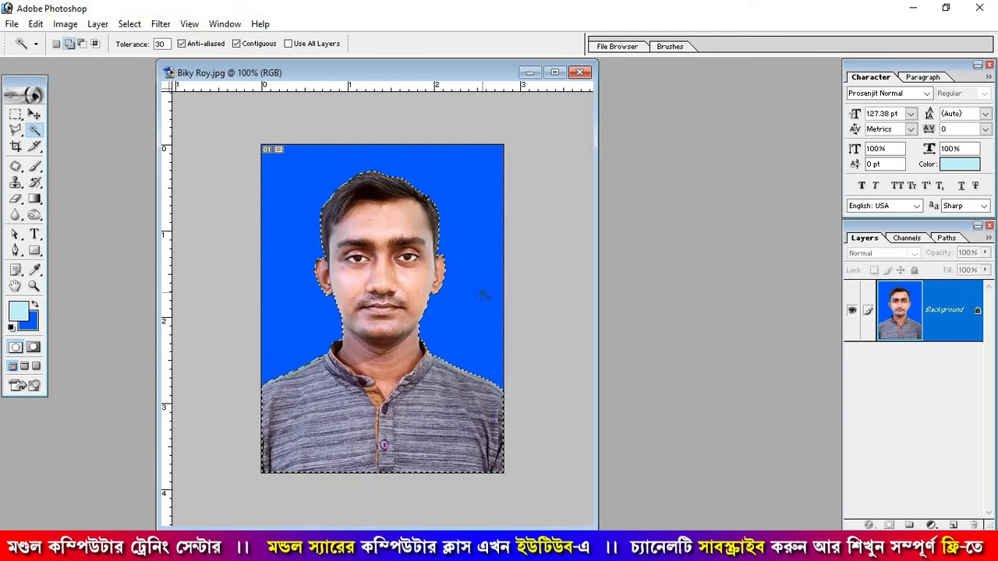
Widen the document window, clear the selection around the man, and patch the dark spot on his forehead with nearby clean skin.
{"action": "left_click_drag", "start_coordinate": [597, 313], "coordinate": [742, 332]}
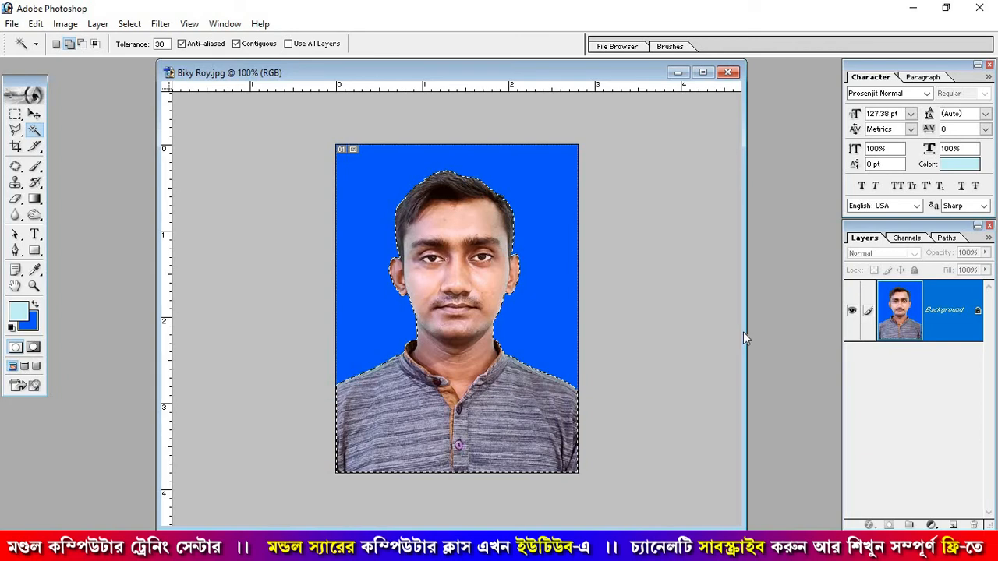
{"action": "key", "text": "ctrl+plus"}
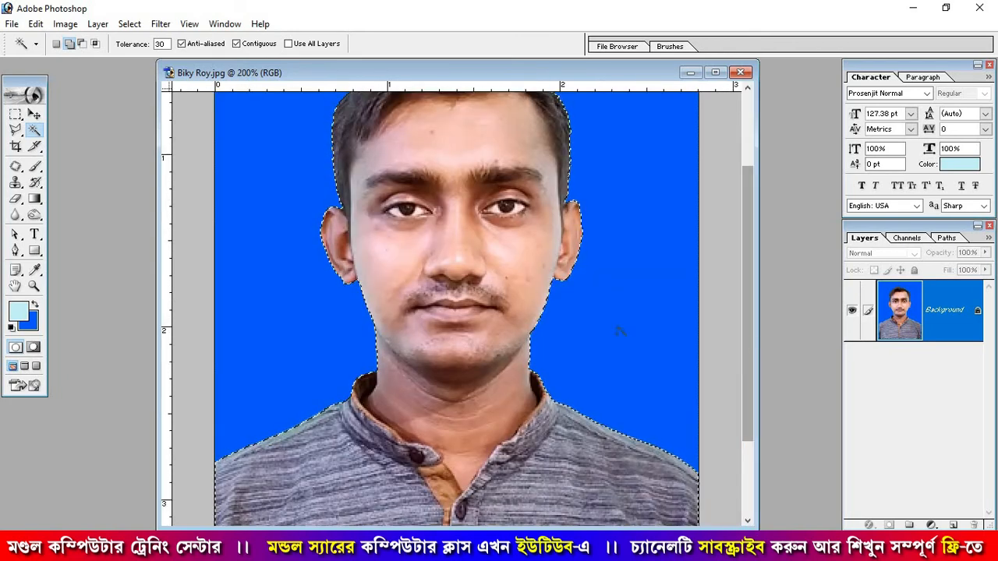
{"action": "scroll", "coordinate": [604, 319], "scroll_direction": "up", "scroll_amount": 2}
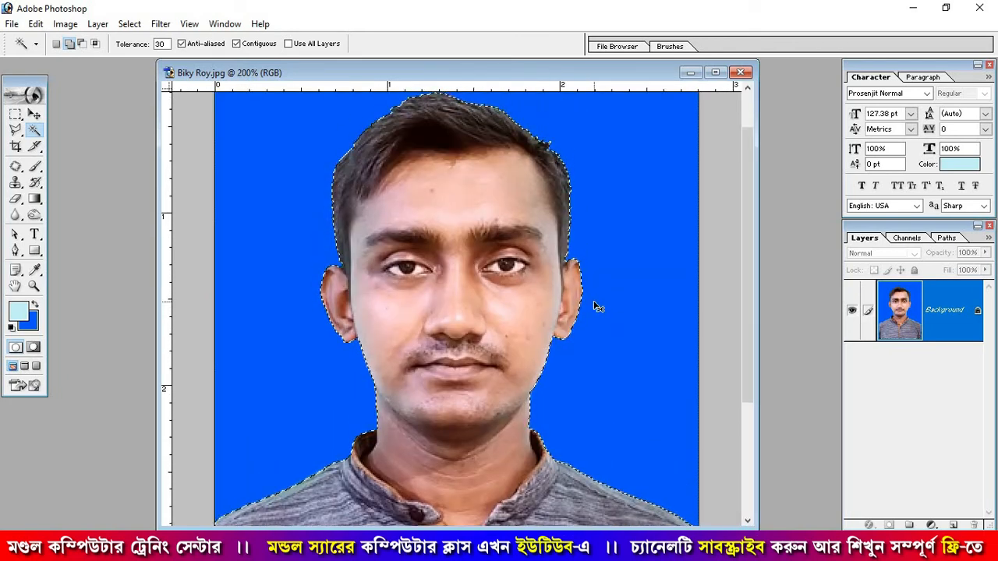
{"action": "key", "text": "ctrl+plus"}
{"action": "scroll", "coordinate": [589, 302], "scroll_direction": "up", "scroll_amount": 2}
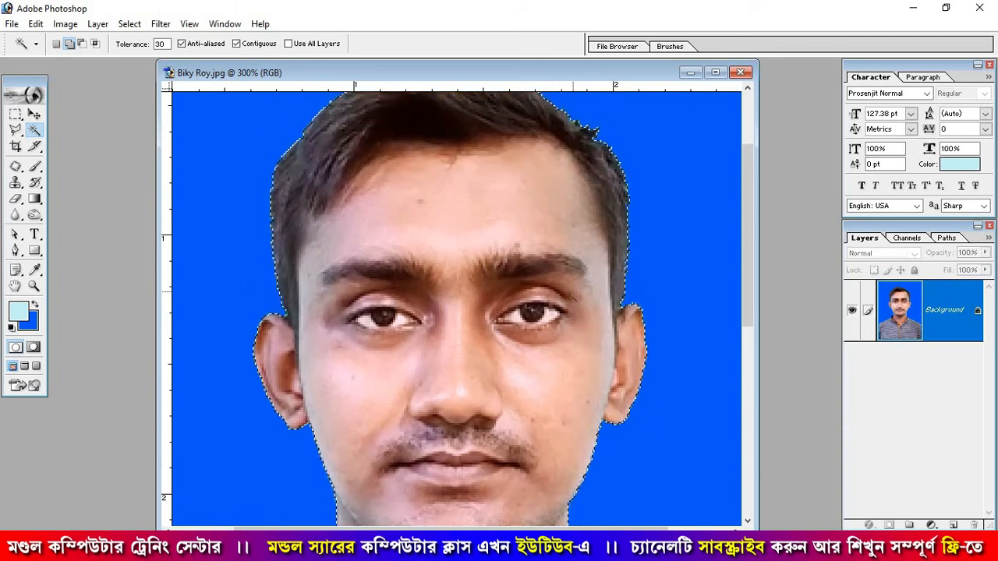
{"action": "key", "text": "j"}
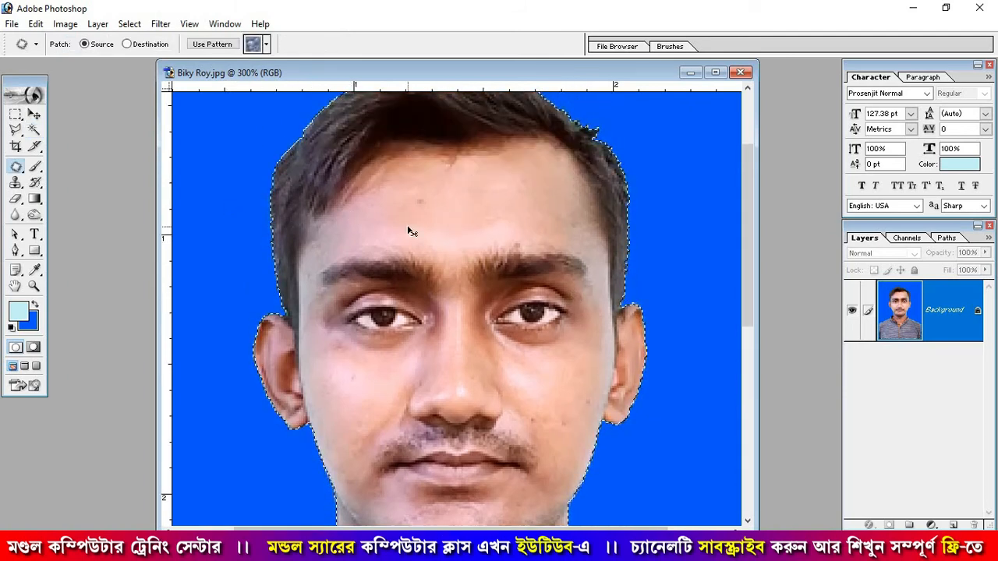
{"action": "key", "text": "ctrl+d"}
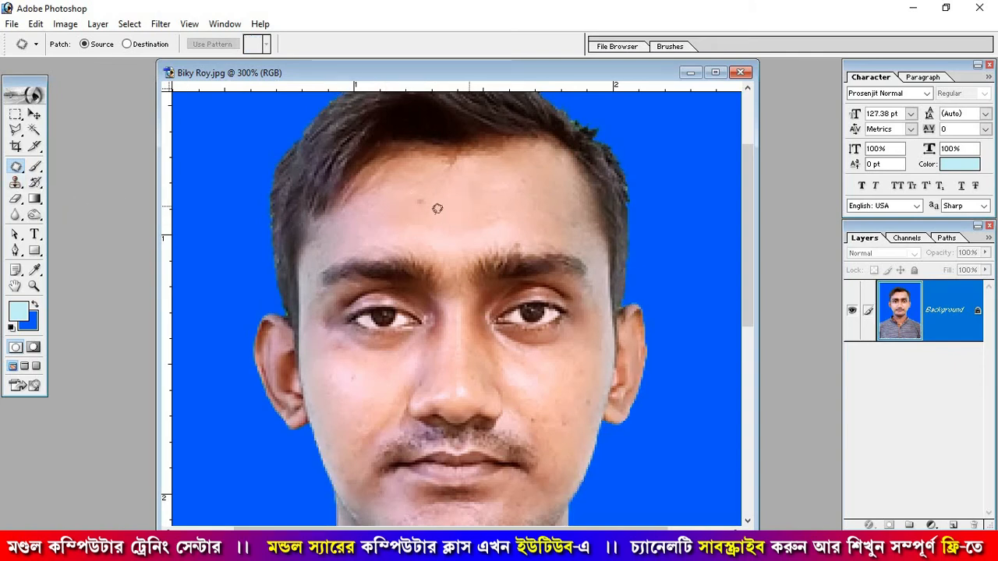
{"action": "mouse_move", "coordinate": [421, 203]}
{"action": "left_mouse_down"}
{"action": "mouse_move", "coordinate": [423, 185]}
{"action": "mouse_move", "coordinate": [429, 200]}
{"action": "mouse_move", "coordinate": [419, 206]}
{"action": "mouse_move", "coordinate": [446, 199]}
{"action": "left_mouse_up"}
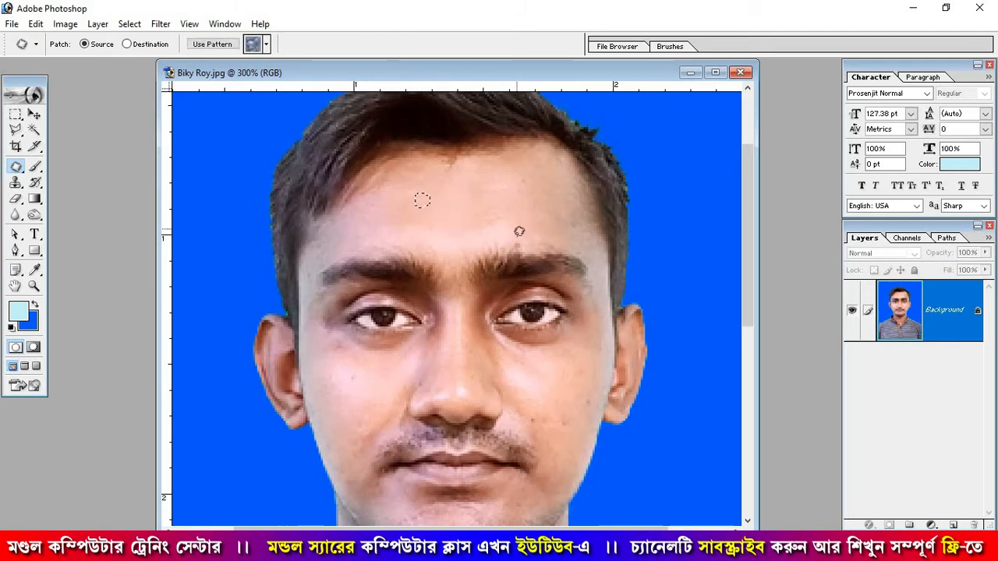
{"action": "scroll", "coordinate": [523, 238], "scroll_direction": "down", "scroll_amount": 5}
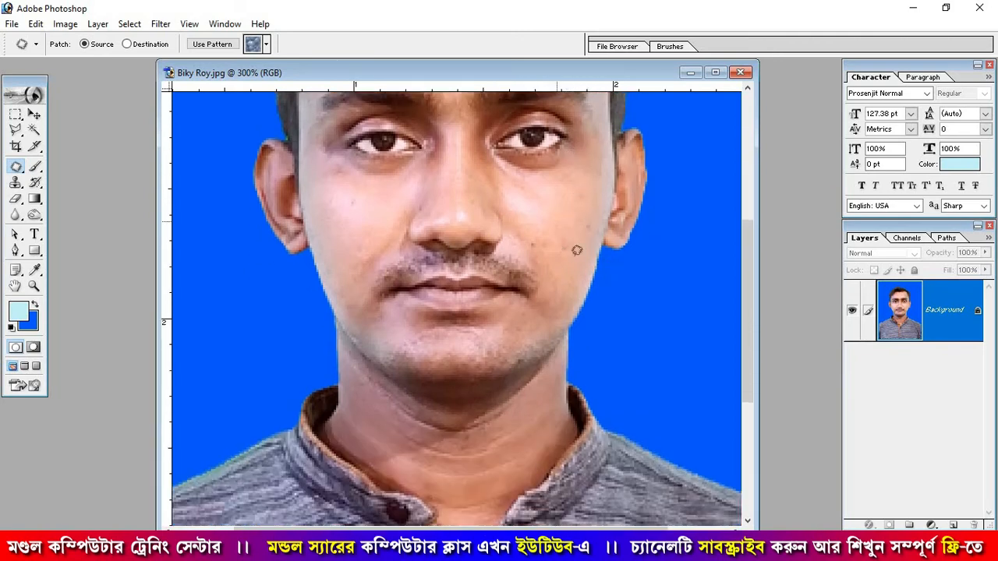
{"action": "key", "text": "ctrl+d"}
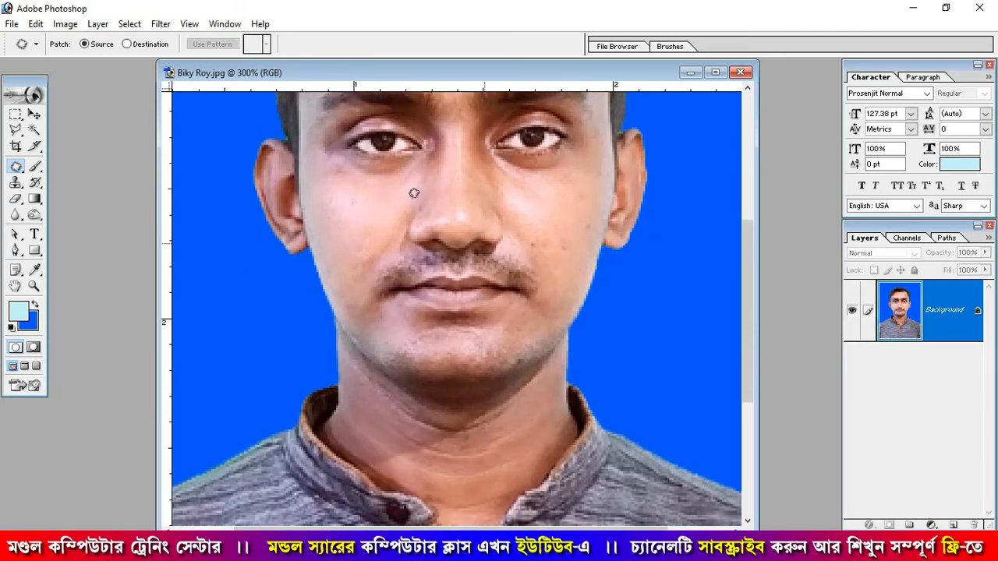
Remove the dark spots on the cheek at the image's right side with a size 9 Healing Brush in Multiply mode.
{"action": "scroll", "coordinate": [414, 193], "scroll_direction": "up", "scroll_amount": 2}
{"action": "scroll", "coordinate": [517, 245], "scroll_direction": "down", "scroll_amount": 3}
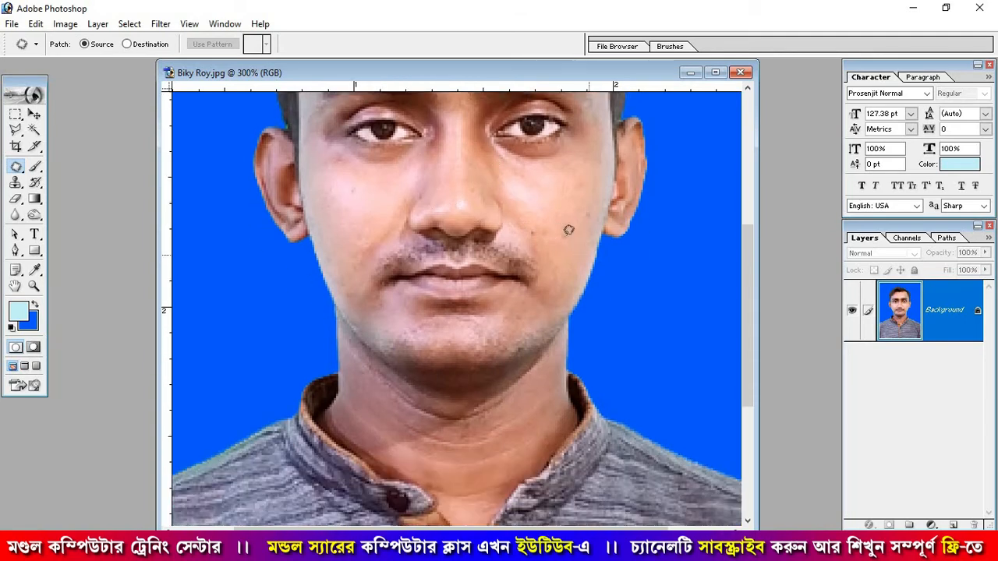
{"action": "right_click", "coordinate": [15, 170]}
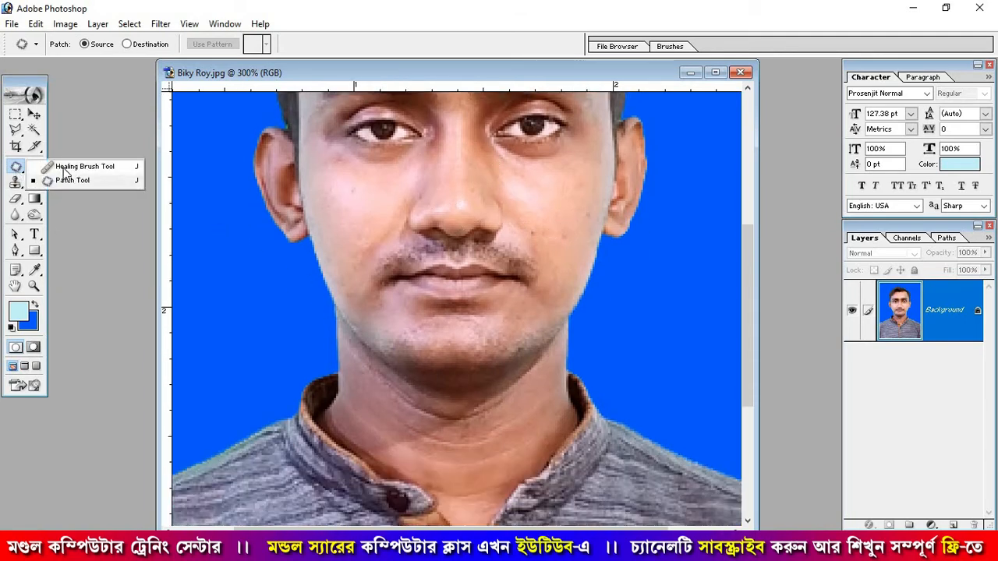
{"action": "left_click", "coordinate": [84, 166]}
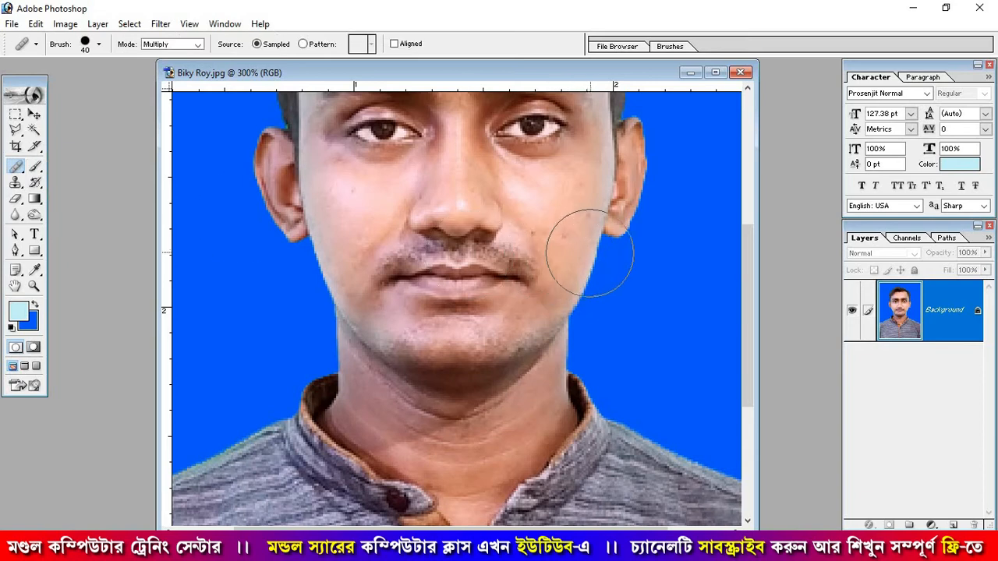
{"action": "key", "text": "bracketleft"}
{"action": "key", "text": "bracketleft"}
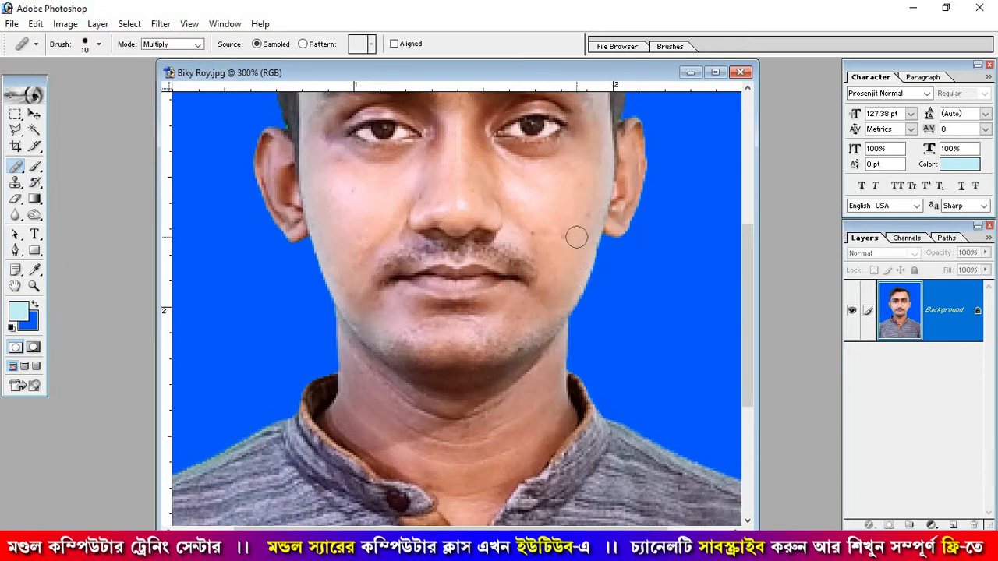
{"action": "key", "text": "ctrl+plus"}
{"action": "key", "text": "ctrl+plus"}
{"action": "key", "text": "ctrl+plus"}
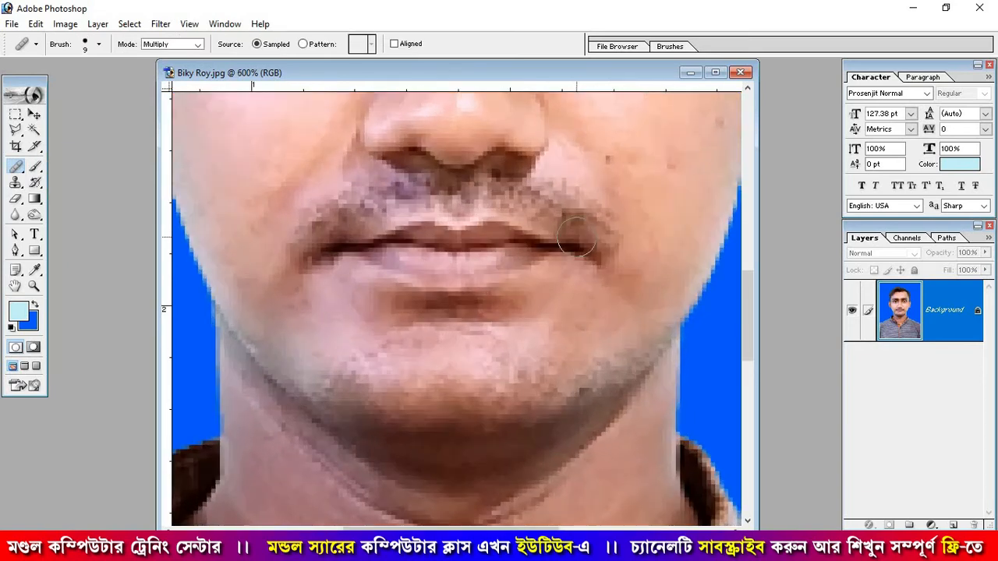
{"action": "scroll", "coordinate": [576, 241], "scroll_direction": "up", "scroll_amount": 5}
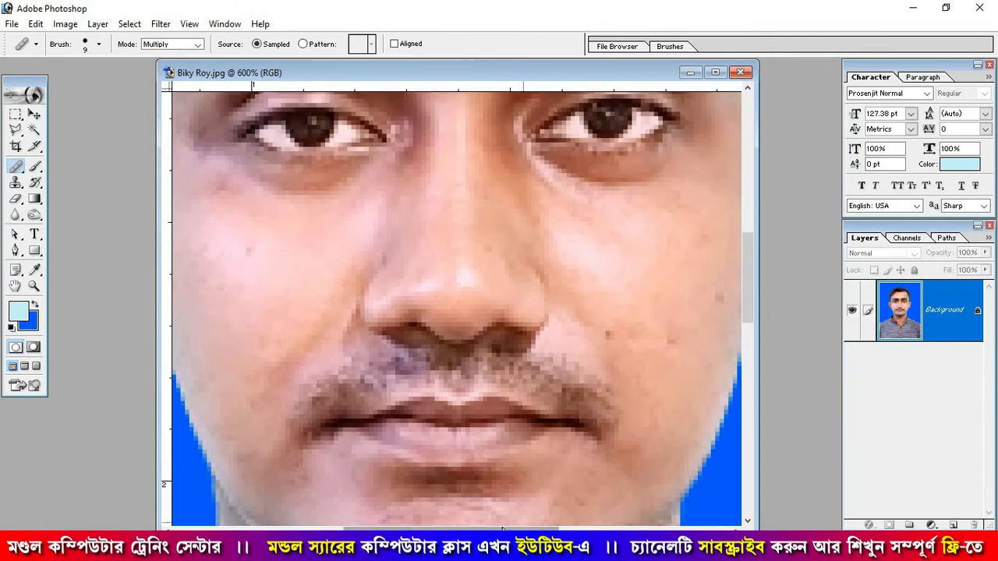
{"action": "scroll", "coordinate": [574, 314], "scroll_direction": "right", "scroll_amount": 3}
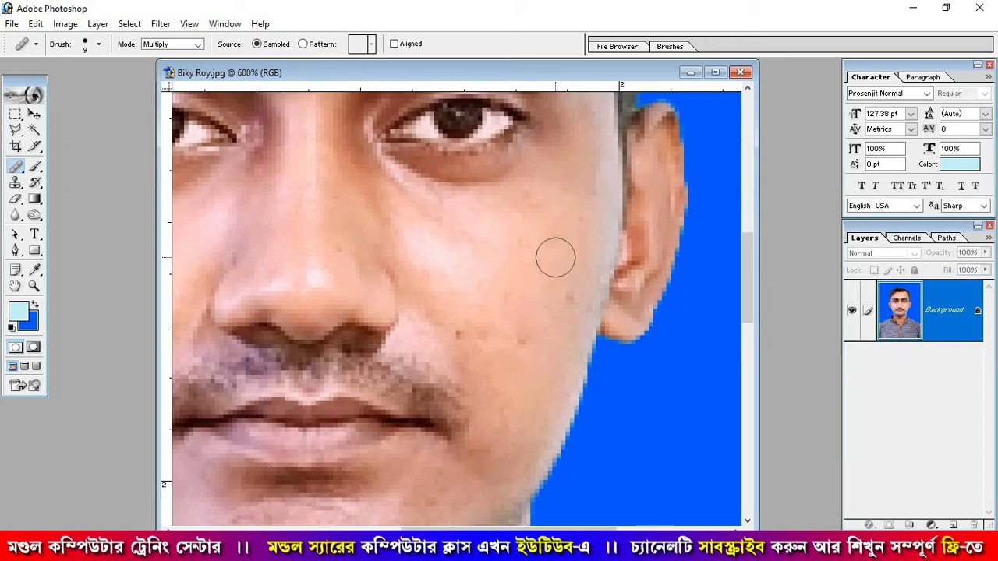
{"action": "left_click", "coordinate": [569, 301]}
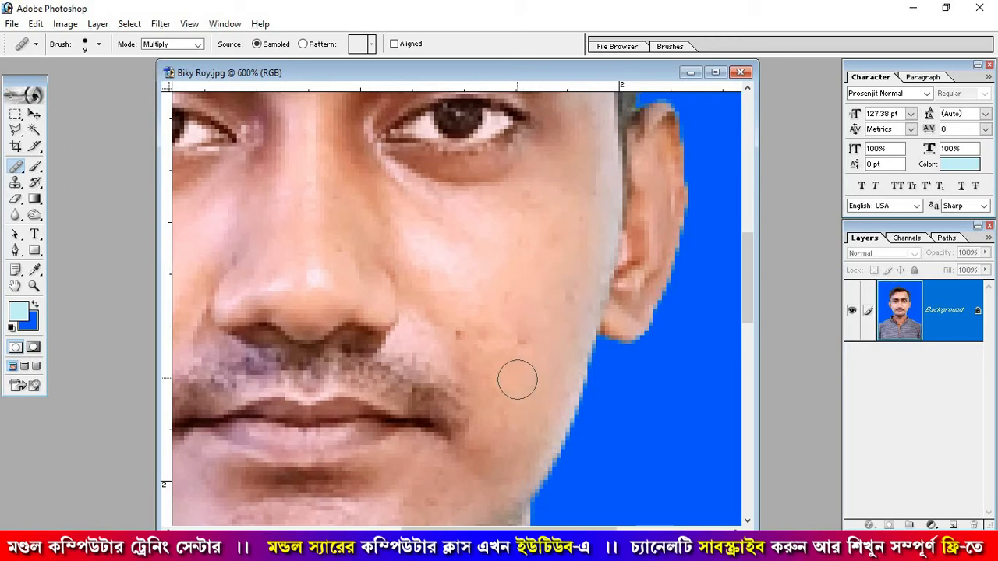
{"action": "left_click", "coordinate": [519, 339]}
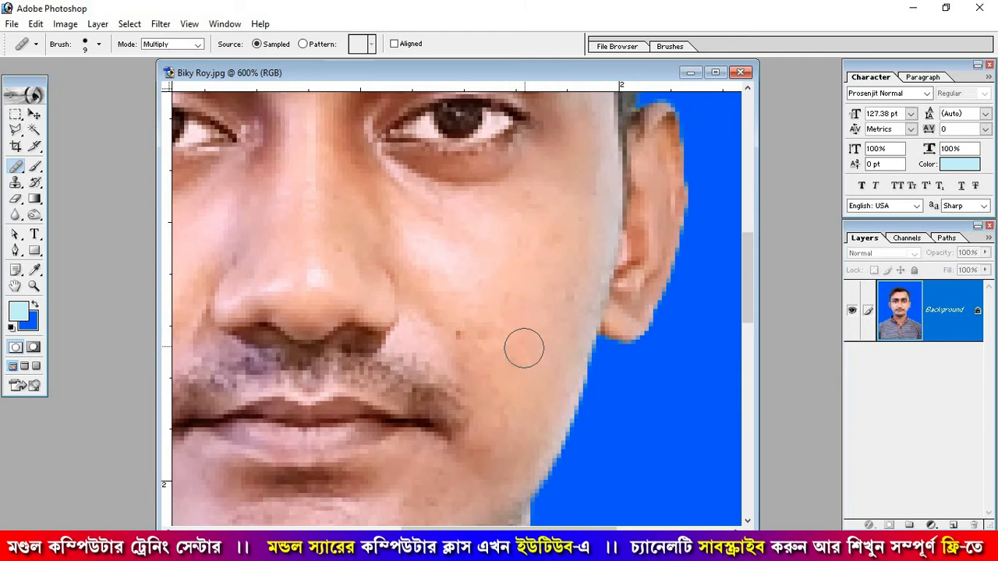
{"action": "left_click", "coordinate": [459, 334]}
{"action": "left_click", "coordinate": [490, 341]}
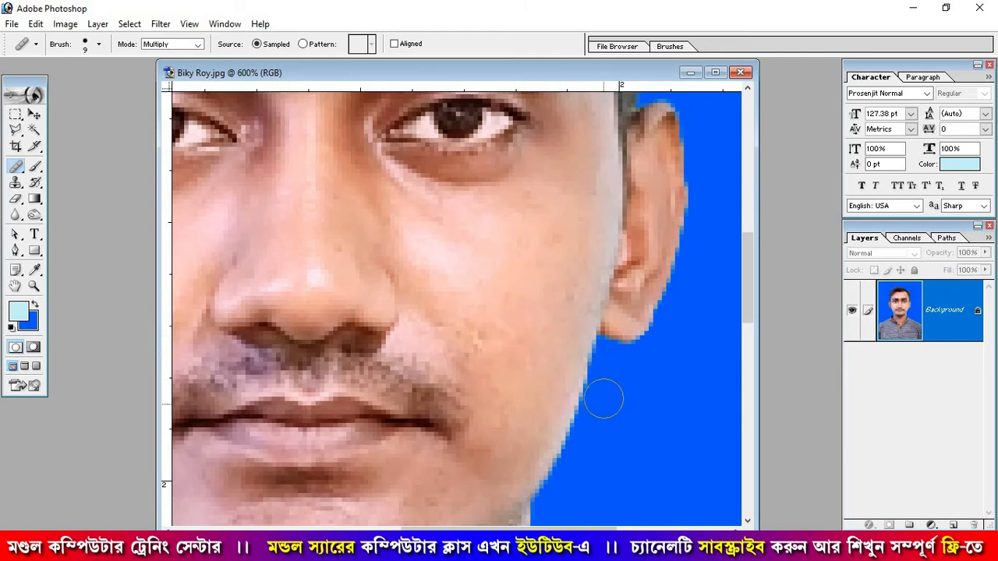
Remove the spot on the cheek at the image's left side with the Clone Stamp at brush size 9.
{"action": "left_click_drag", "start_coordinate": [451, 528], "coordinate": [347, 528]}
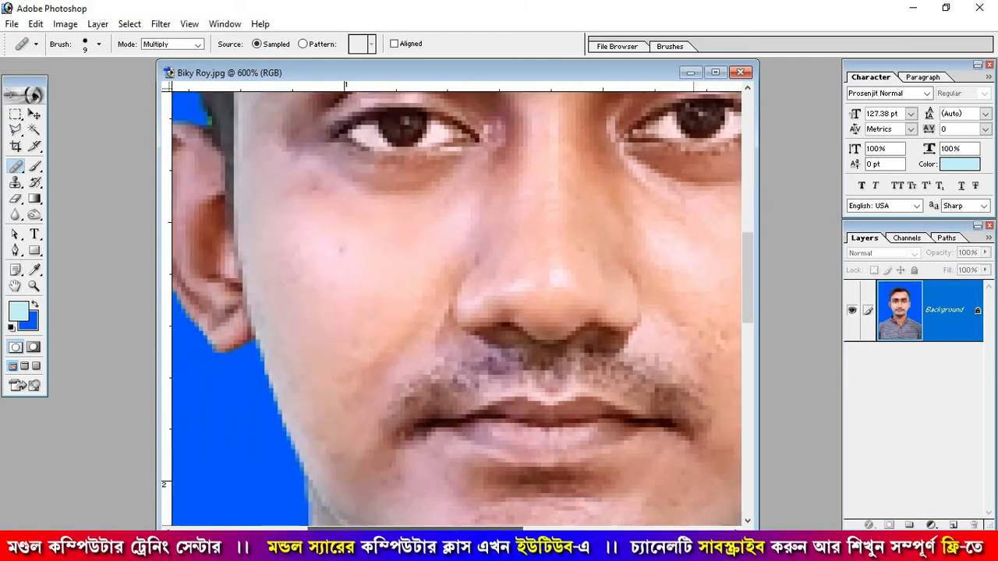
{"action": "left_click", "coordinate": [15, 183]}
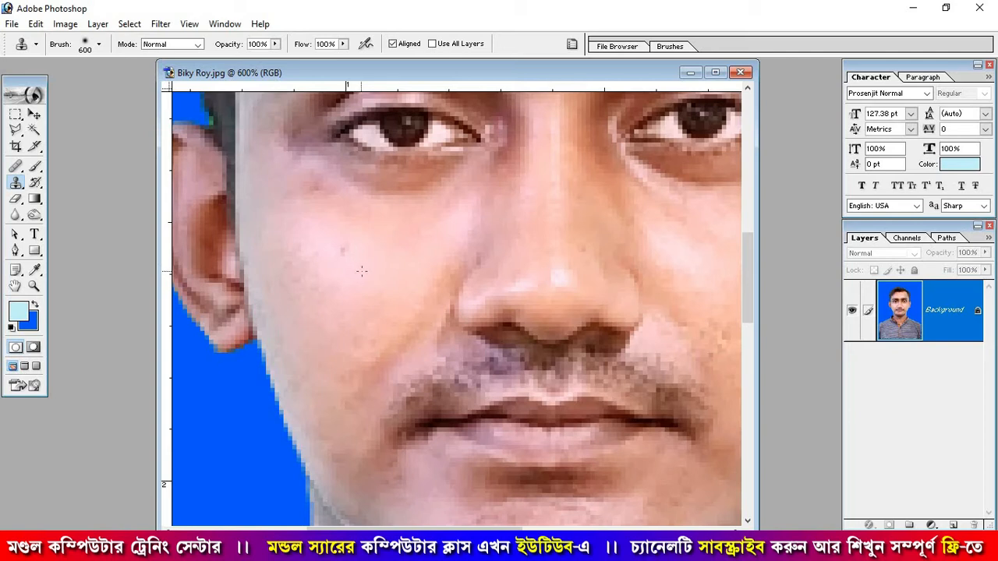
{"action": "key", "text": "bracketleft"}
{"action": "key", "text": "bracketleft"}
{"action": "key", "text": "bracketleft"}
{"action": "key", "text": "bracketleft"}
{"action": "key", "text": "bracketleft"}
{"action": "key", "text": "bracketleft"}
{"action": "key", "text": "bracketleft"}
{"action": "key", "text": "bracketleft"}
{"action": "key", "text": "bracketleft"}
{"action": "key", "text": "bracketleft"}
{"action": "key", "text": "bracketleft"}
{"action": "key", "text": "bracketleft"}
{"action": "key", "text": "bracketleft"}
{"action": "key", "text": "bracketleft"}
{"action": "key", "text": "bracketleft"}
{"action": "key", "text": "bracketleft"}
{"action": "key", "text": "bracketleft"}
{"action": "key", "text": "bracketleft"}
{"action": "left_click", "coordinate": [305, 195]}
{"action": "left_click_drag", "start_coordinate": [310, 232], "coordinate": [310, 250]}
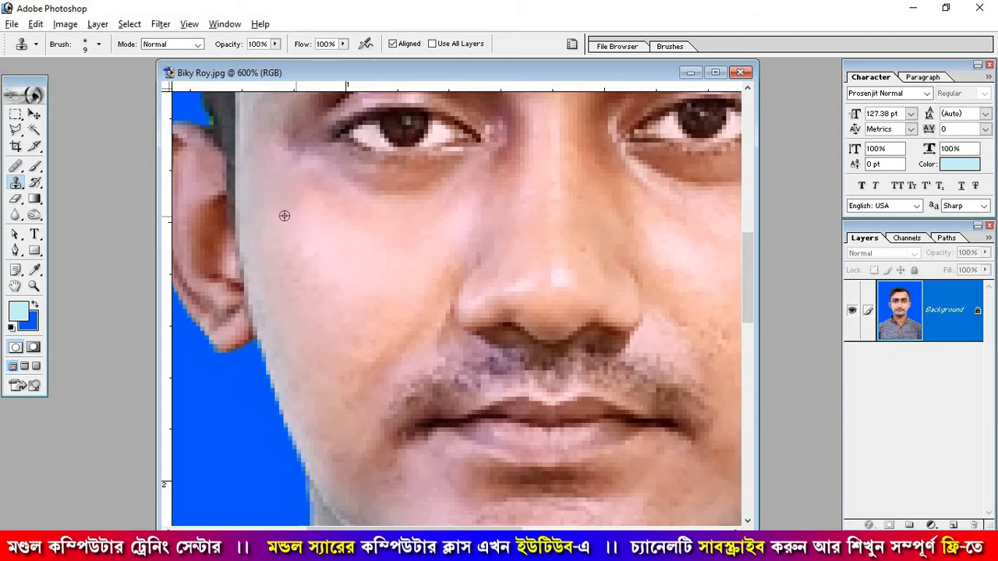
Clone clean skin over the remaining spots beside the nose on the cheek at the image's right side.
{"action": "scroll", "coordinate": [336, 293], "scroll_direction": "down", "scroll_amount": 4}
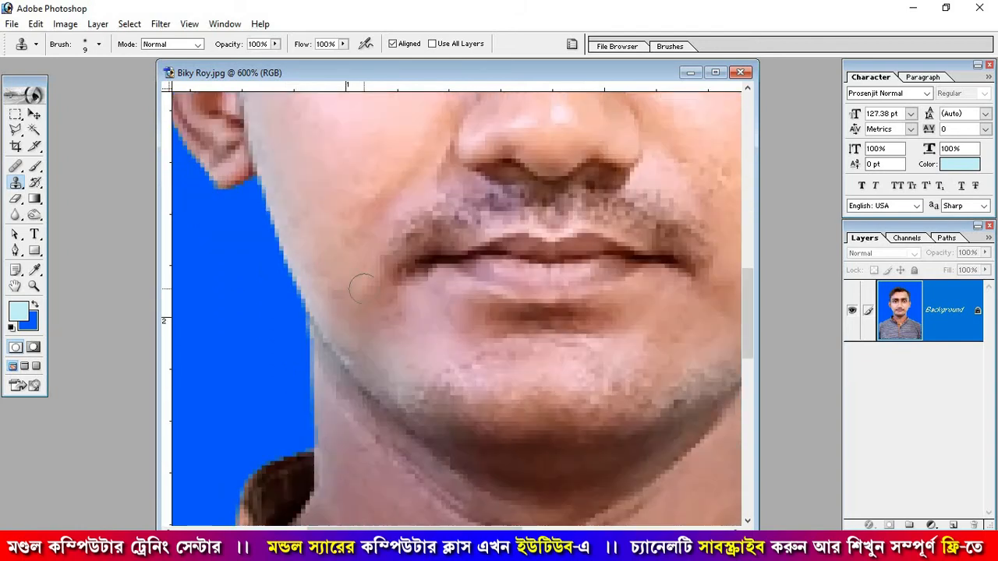
{"action": "scroll", "coordinate": [403, 312], "scroll_direction": "down", "scroll_amount": 3}
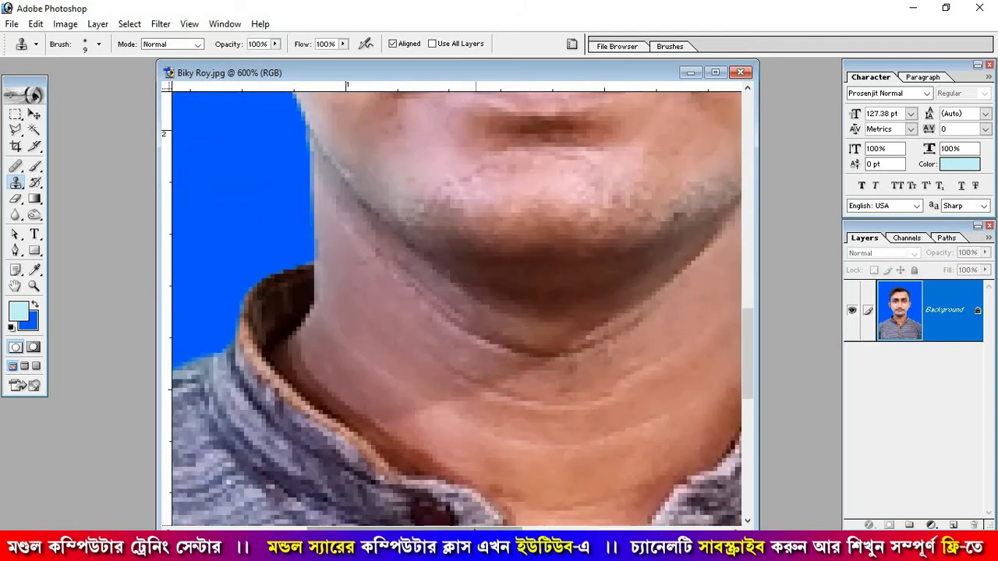
{"action": "scroll", "coordinate": [555, 368], "scroll_direction": "right", "scroll_amount": 4}
{"action": "scroll", "coordinate": [556, 368], "scroll_direction": "up", "scroll_amount": 3}
{"action": "scroll", "coordinate": [556, 367], "scroll_direction": "up", "scroll_amount": 8}
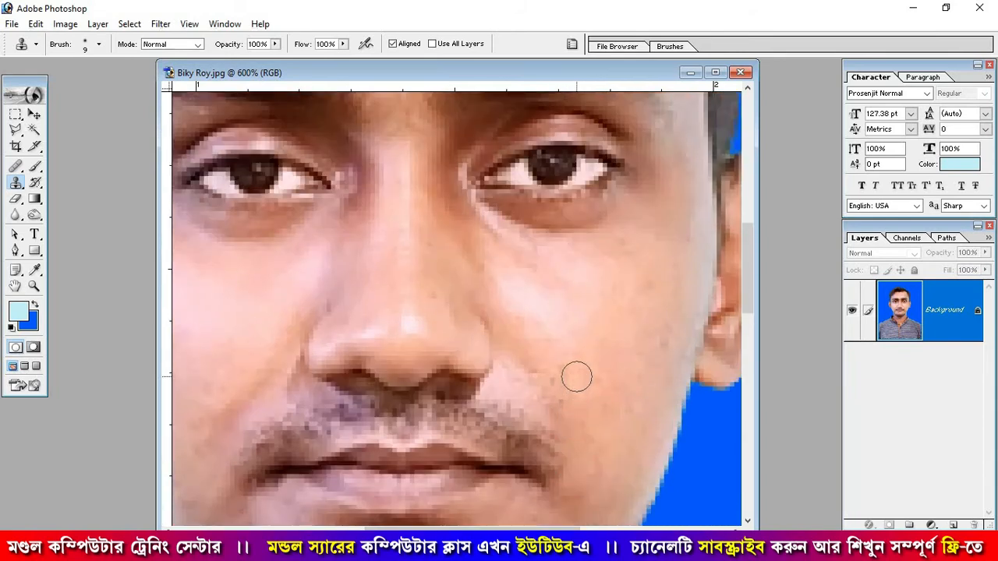
{"action": "left_click", "coordinate": [605, 385]}
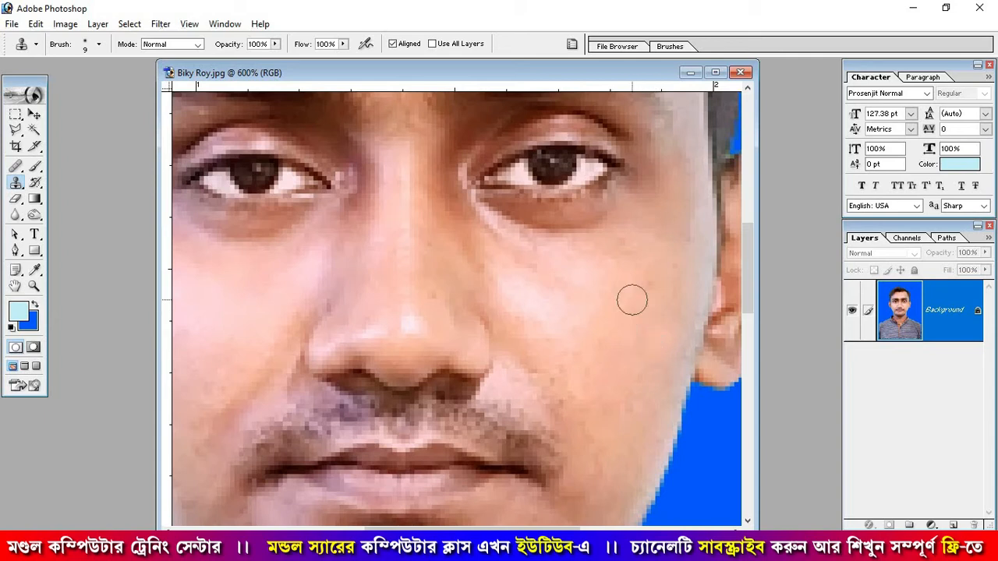
{"action": "scroll", "coordinate": [629, 319], "scroll_direction": "up", "scroll_amount": 5}
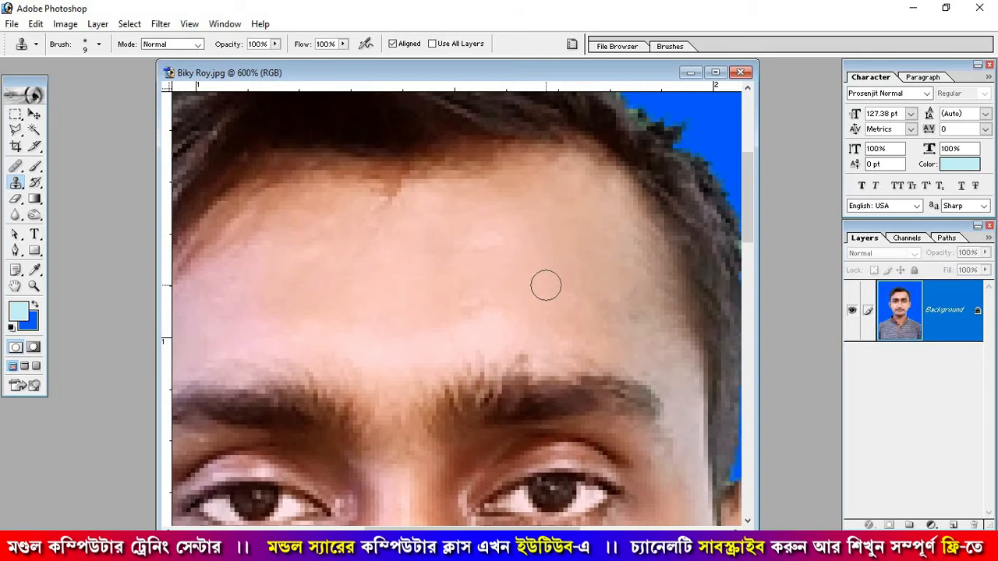
{"action": "scroll", "coordinate": [546, 285], "scroll_direction": "down", "scroll_amount": 5}
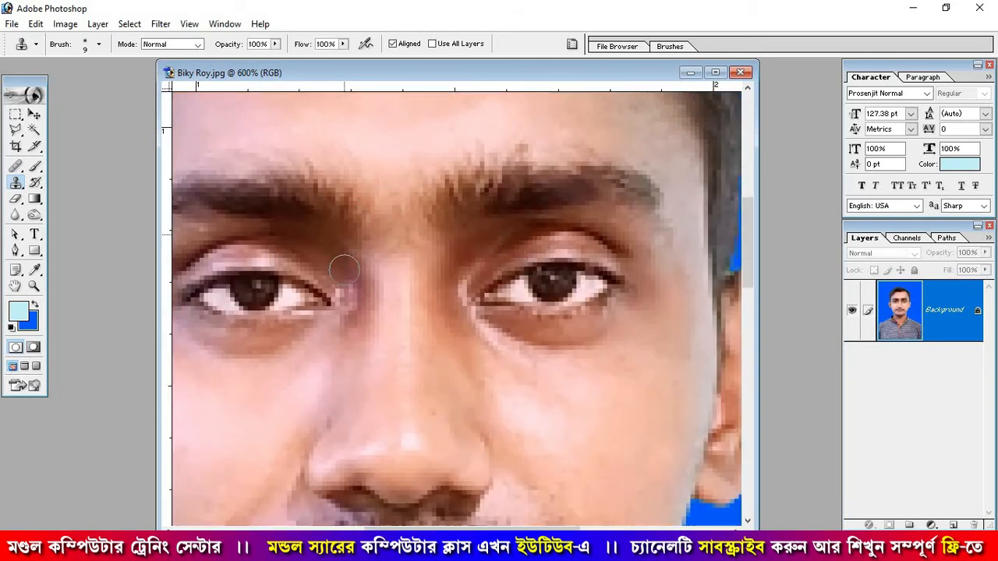
Smooth the forehead skin with the Blur tool at brush size 10 and 38% strength.
{"action": "scroll", "coordinate": [472, 382], "scroll_direction": "down", "scroll_amount": 1}
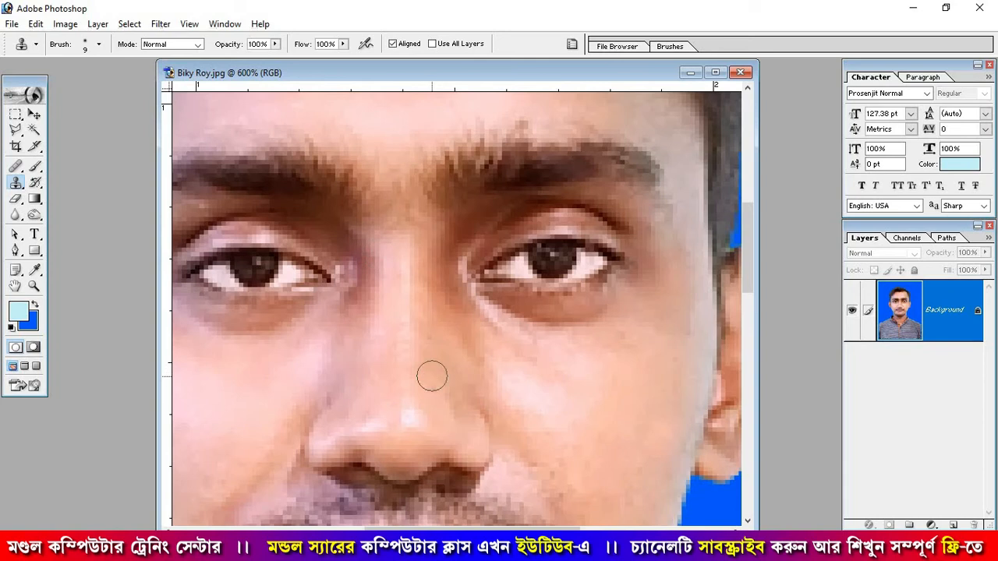
{"action": "scroll", "coordinate": [483, 410], "scroll_direction": "down", "scroll_amount": 3}
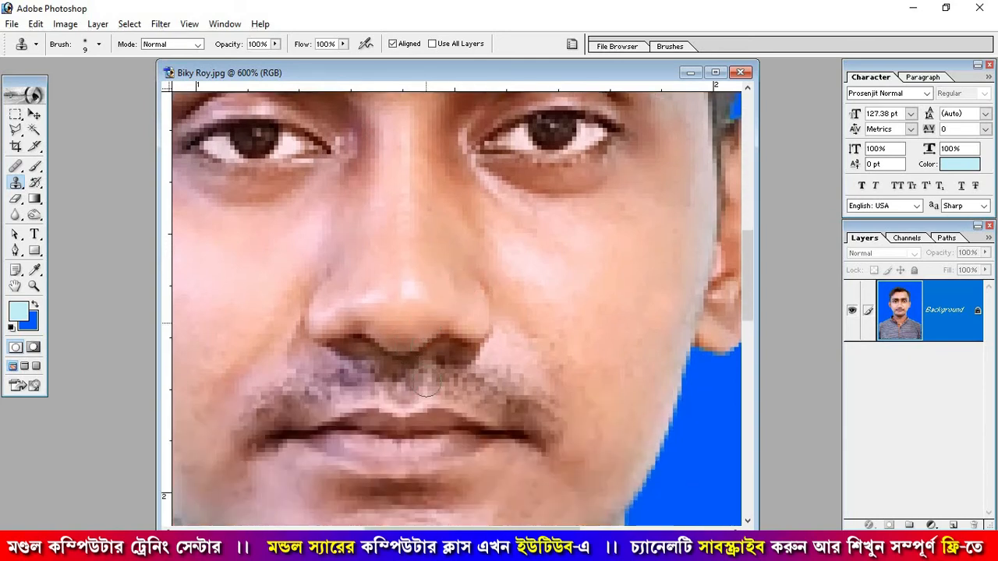
{"action": "left_click", "coordinate": [16, 215]}
{"action": "scroll", "coordinate": [561, 335], "scroll_direction": "up", "scroll_amount": 6}
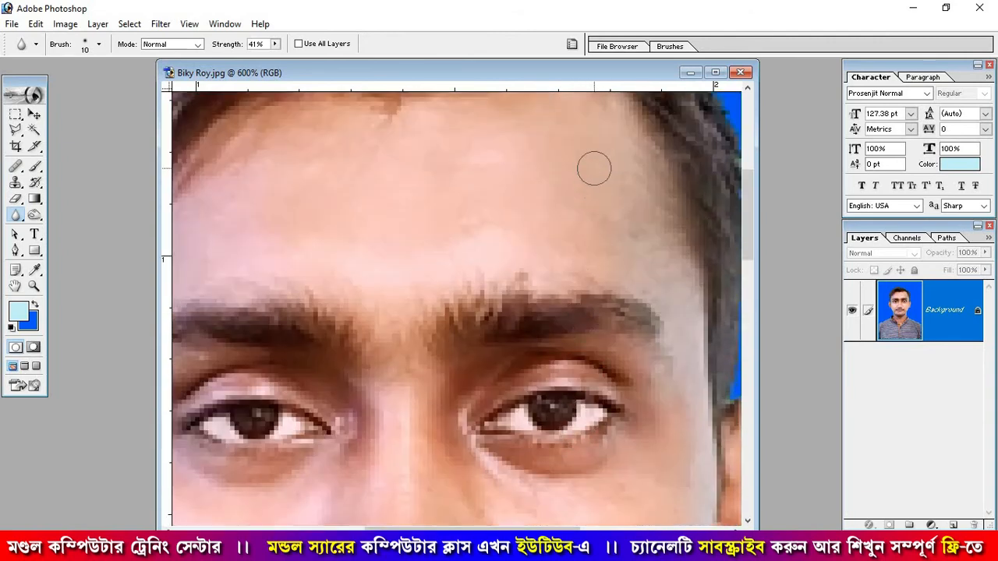
{"action": "scroll", "coordinate": [556, 191], "scroll_direction": "up", "scroll_amount": 1}
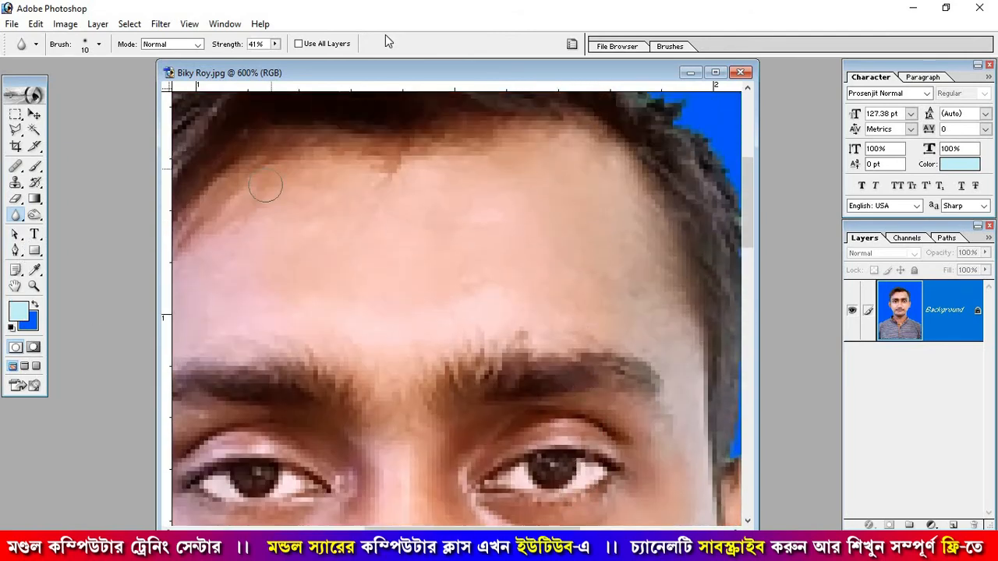
{"action": "left_click", "coordinate": [274, 45]}
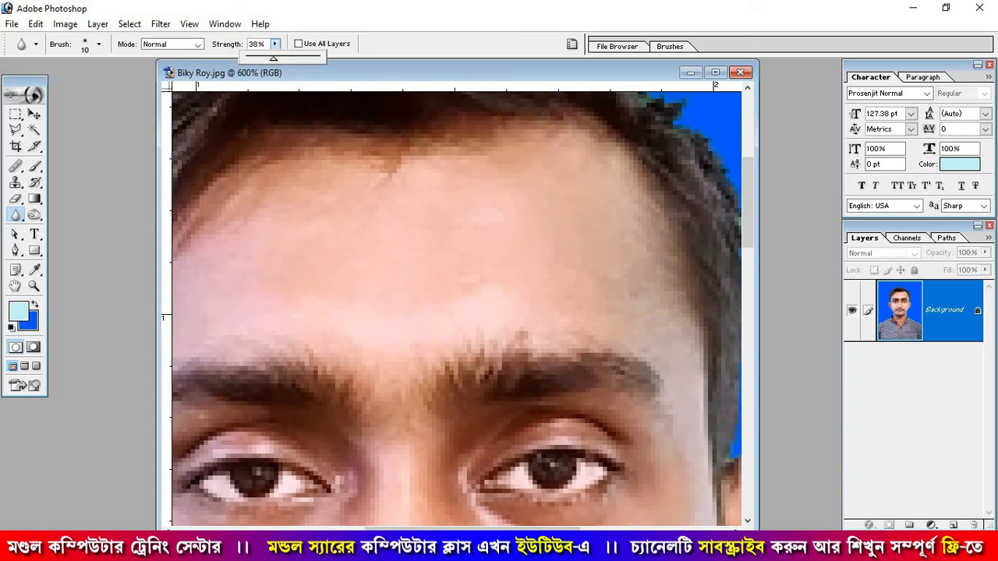
{"action": "scroll", "coordinate": [559, 262], "scroll_direction": "down", "scroll_amount": 3}
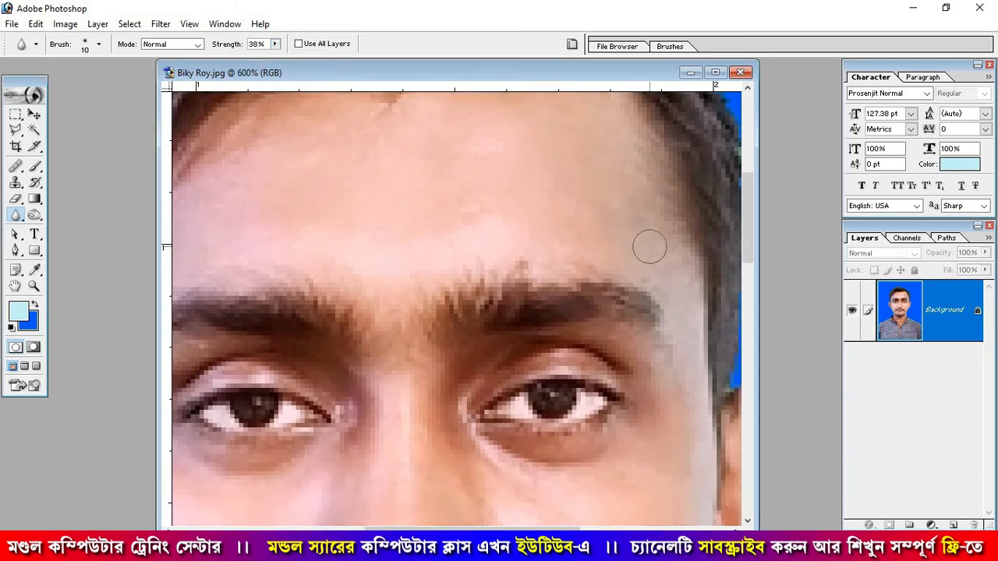
{"action": "scroll", "coordinate": [577, 256], "scroll_direction": "down", "scroll_amount": 3}
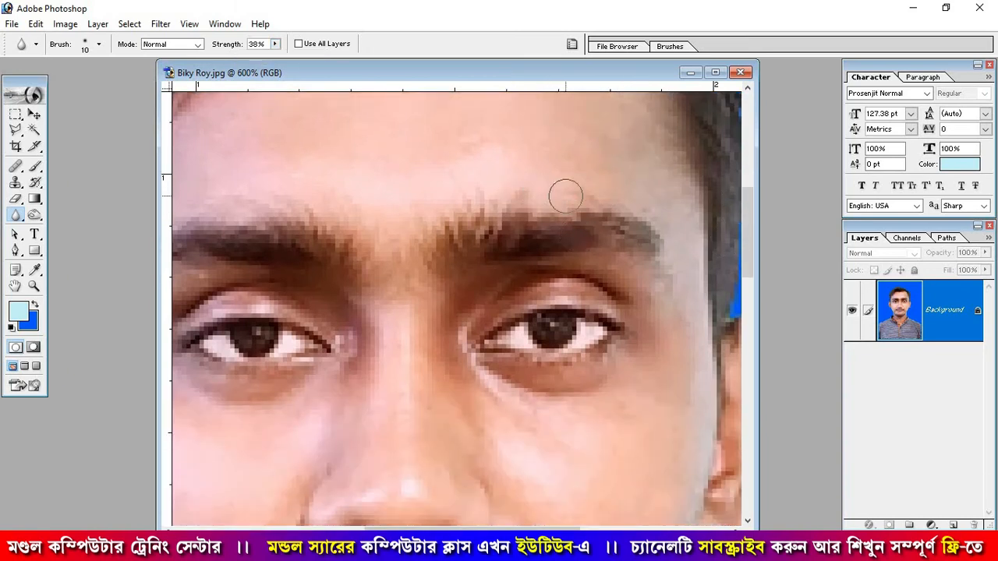
Blur the rough skin on the cheek at the image's right side, around the mouth and on the chin.
{"action": "scroll", "coordinate": [565, 196], "scroll_direction": "down", "scroll_amount": 10}
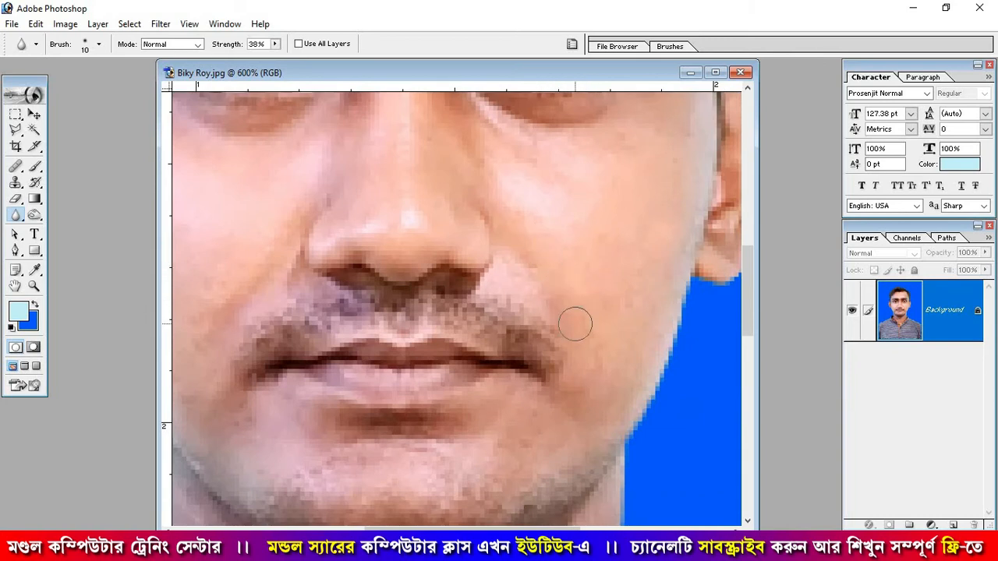
{"action": "scroll", "coordinate": [575, 323], "scroll_direction": "down", "scroll_amount": 3}
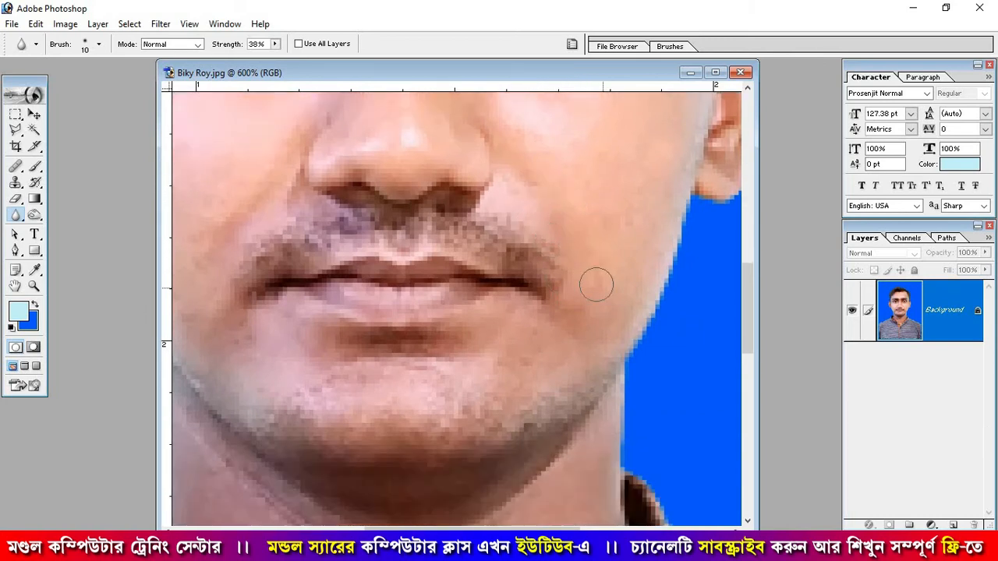
{"action": "scroll", "coordinate": [608, 227], "scroll_direction": "down", "scroll_amount": 3}
{"action": "scroll", "coordinate": [545, 269], "scroll_direction": "down", "scroll_amount": 2}
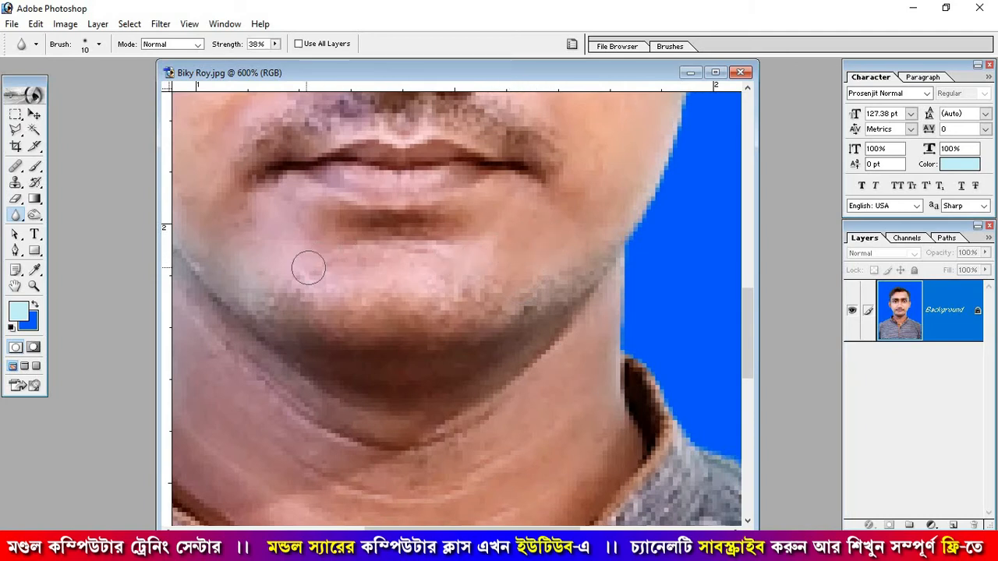
{"action": "scroll", "coordinate": [314, 285], "scroll_direction": "up", "scroll_amount": 4}
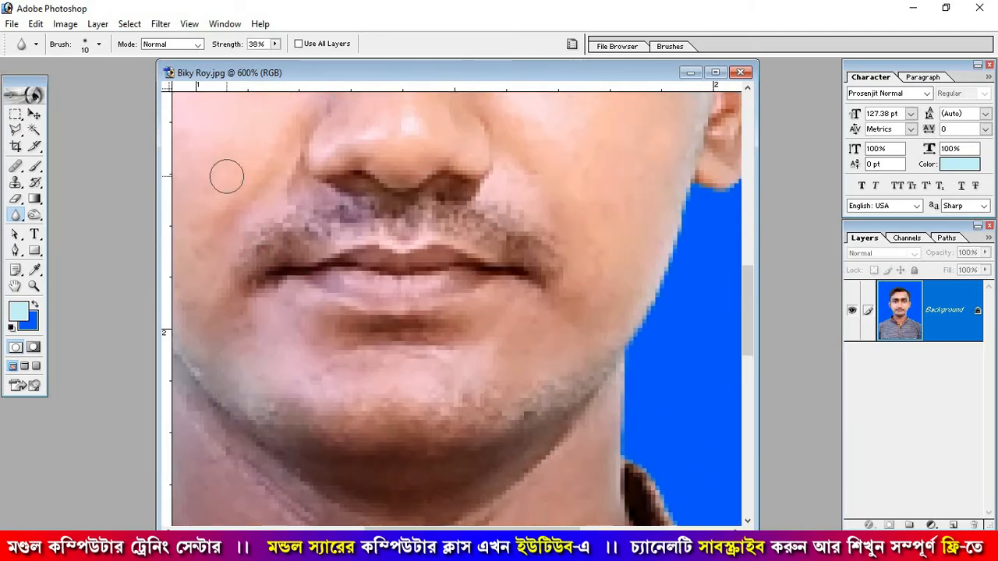
Blur the skin on the cheek and temple at the image's left side and across the neck.
{"action": "left_click_drag", "start_coordinate": [421, 528], "coordinate": [351, 528]}
{"action": "scroll", "coordinate": [445, 364], "scroll_direction": "up", "scroll_amount": 2}
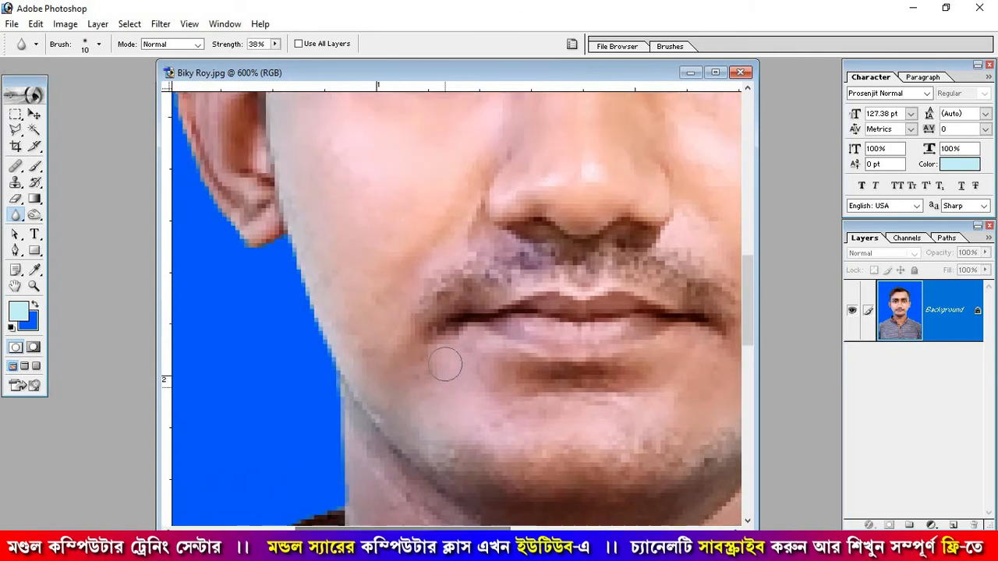
{"action": "scroll", "coordinate": [445, 364], "scroll_direction": "up", "scroll_amount": 4}
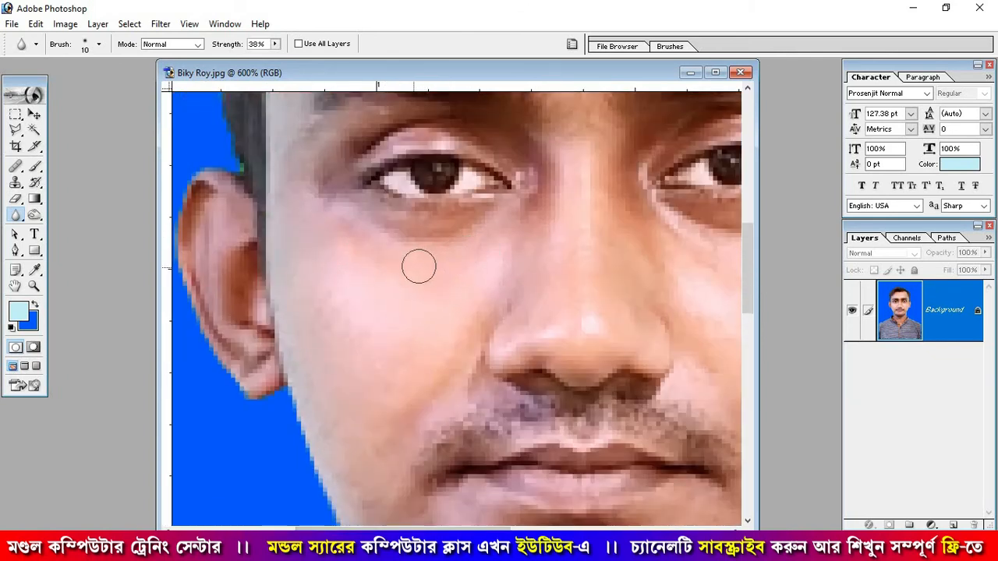
{"action": "scroll", "coordinate": [361, 330], "scroll_direction": "up", "scroll_amount": 5}
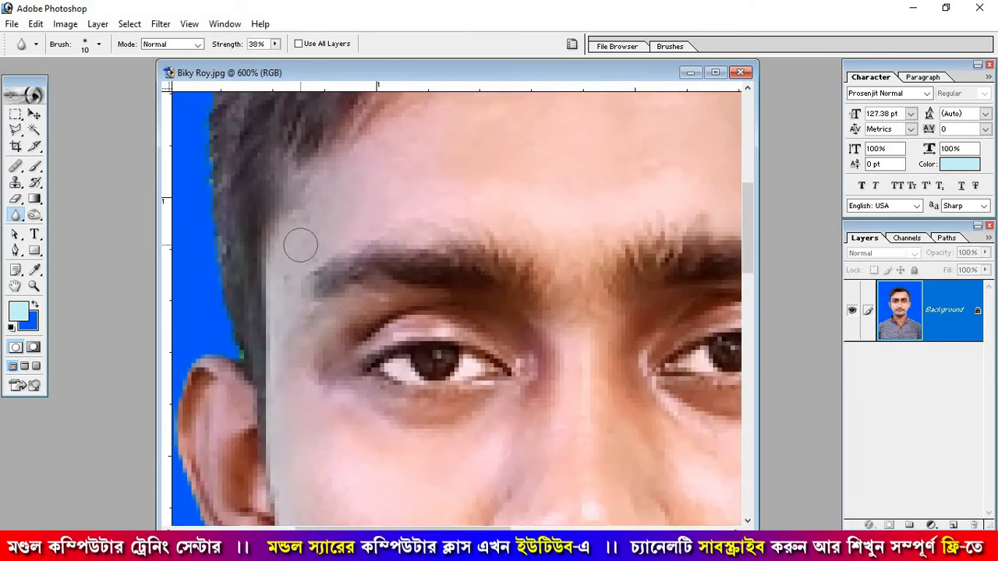
{"action": "scroll", "coordinate": [338, 250], "scroll_direction": "up", "scroll_amount": 2}
{"action": "scroll", "coordinate": [485, 233], "scroll_direction": "down", "scroll_amount": 8}
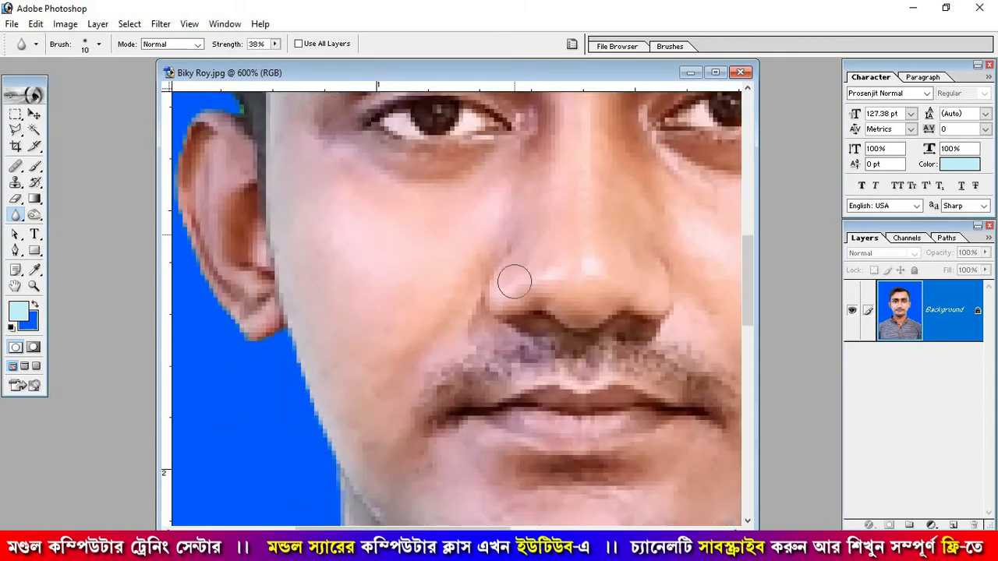
{"action": "scroll", "coordinate": [515, 281], "scroll_direction": "down", "scroll_amount": 8}
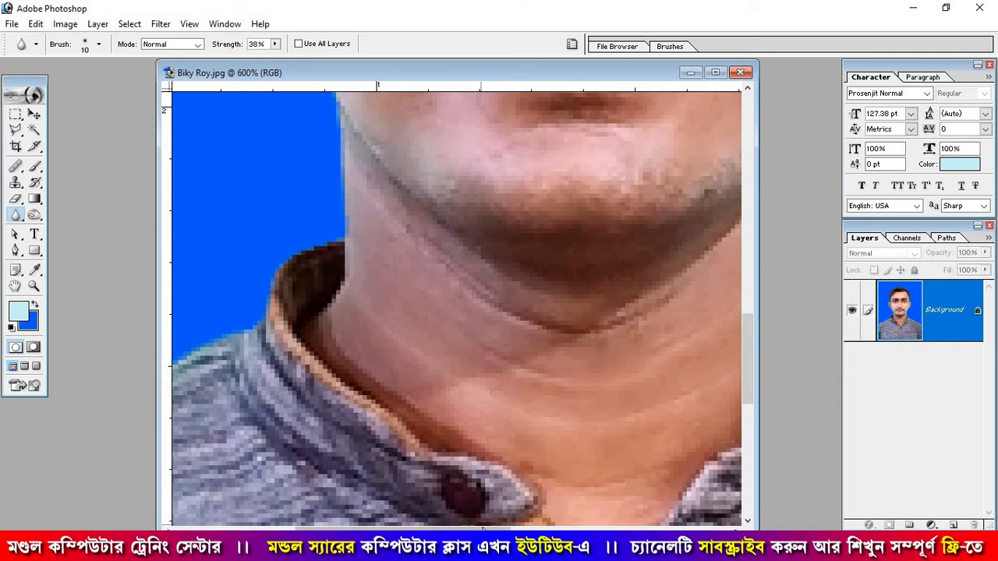
{"action": "left_click_drag", "start_coordinate": [483, 528], "coordinate": [560, 529]}
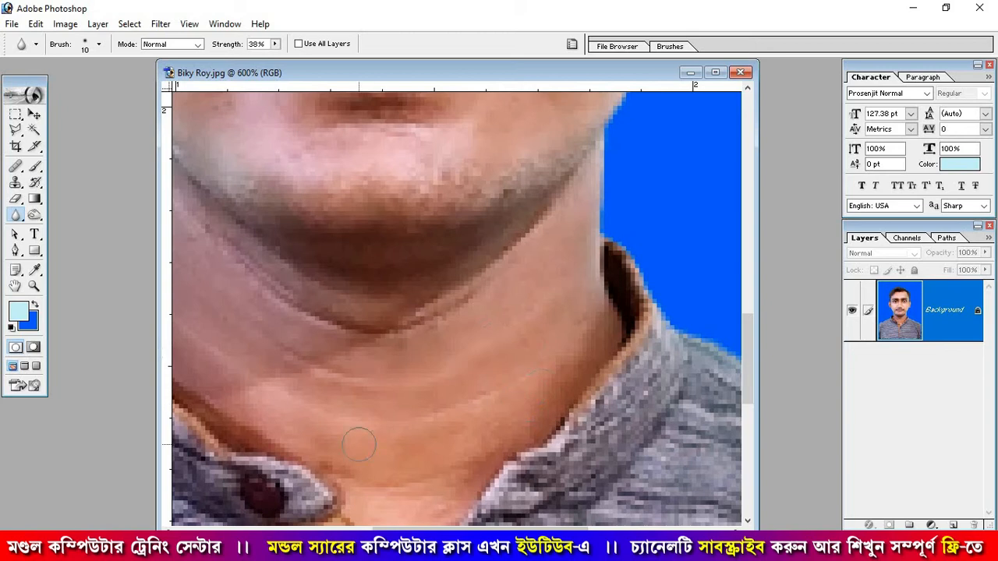
Resize and reposition the document window so the whole retouched portrait can be reviewed at 100%.
{"action": "key", "text": "ctrl+minus"}
{"action": "key", "text": "ctrl+minus"}
{"action": "key", "text": "ctrl+minus"}
{"action": "key", "text": "ctrl+minus"}
{"action": "key", "text": "ctrl+minus"}
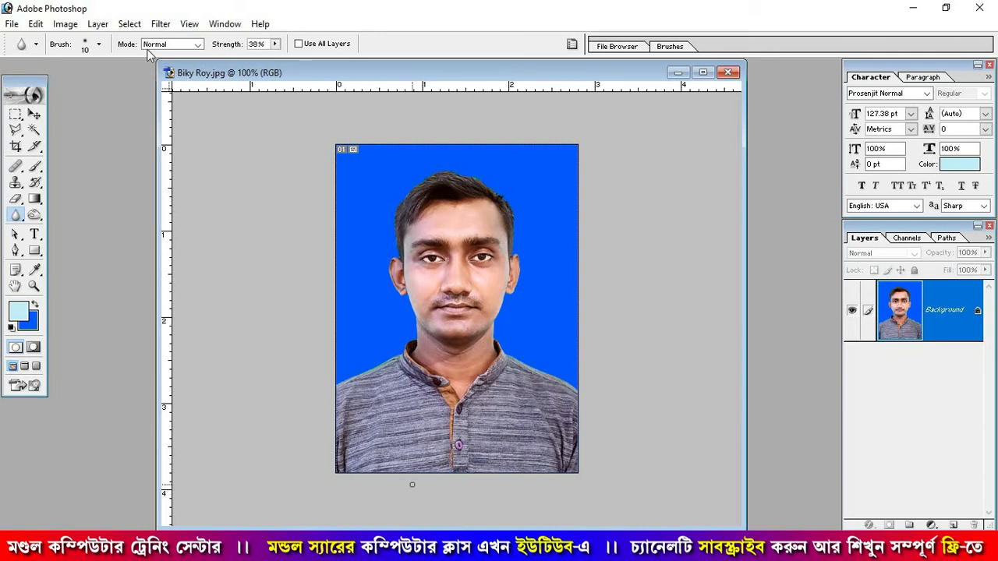
{"action": "left_click_drag", "start_coordinate": [164, 64], "coordinate": [434, 137]}
{"action": "left_click_drag", "start_coordinate": [510, 146], "coordinate": [529, 149]}
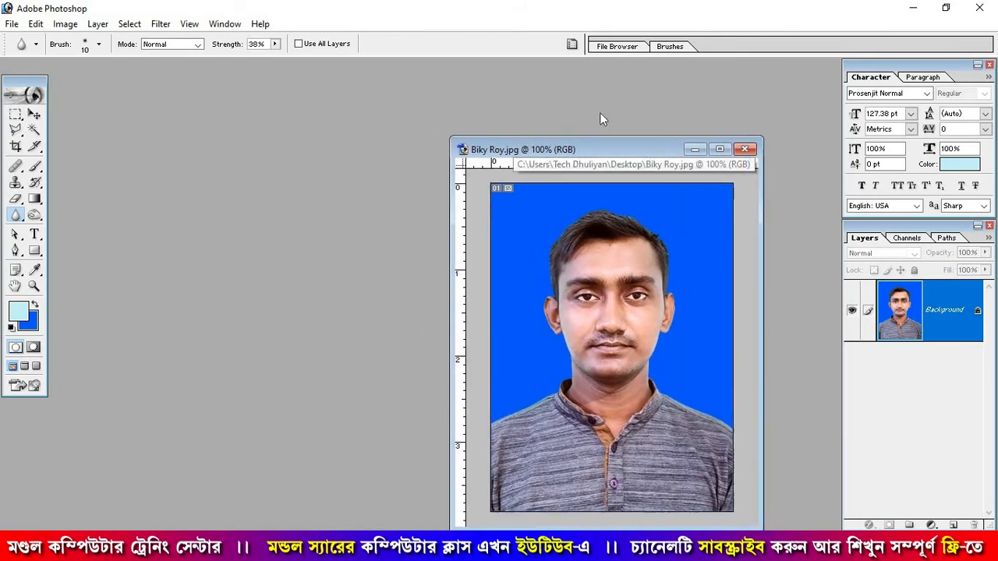
{"action": "left_click_drag", "start_coordinate": [599, 119], "coordinate": [611, 106]}
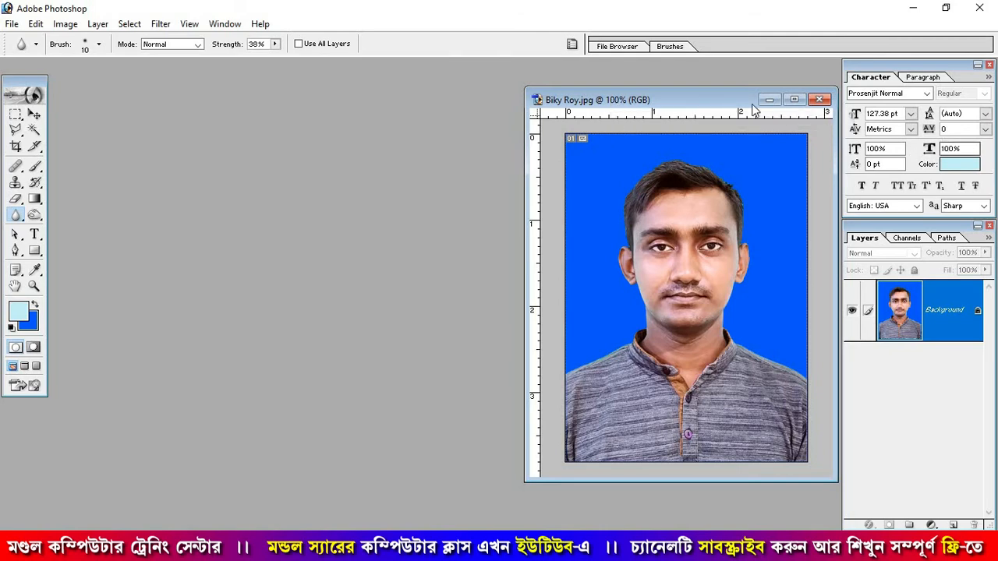
{"action": "left_click_drag", "start_coordinate": [500, 95], "coordinate": [249, 109]}
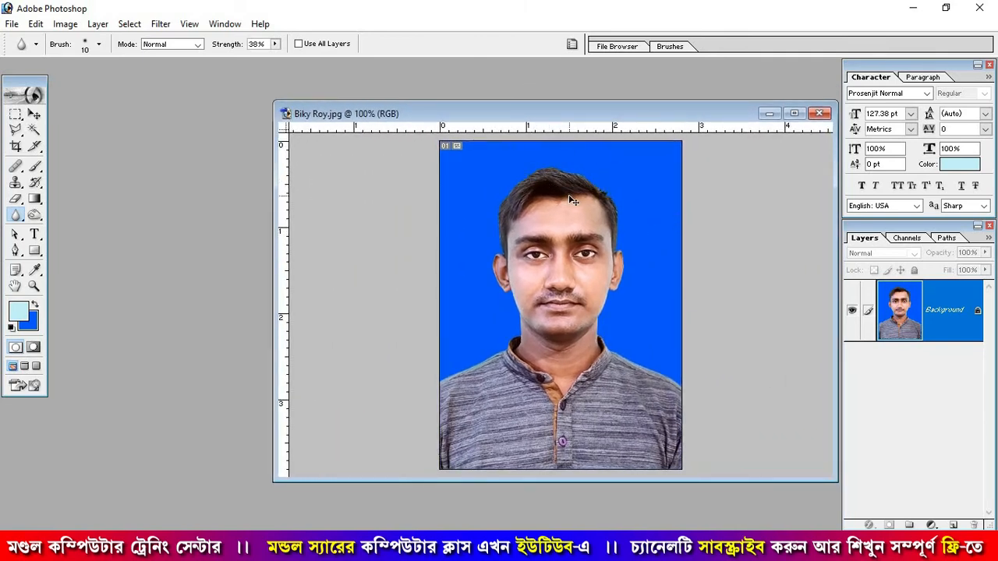
Select the man by picking the blue background with the Magic Wand at tolerance 30 and inverting the selection.
{"action": "key", "text": "ctrl+plus"}
{"action": "key", "text": "ctrl+plus"}
{"action": "scroll", "coordinate": [569, 197], "scroll_direction": "up", "scroll_amount": 5}
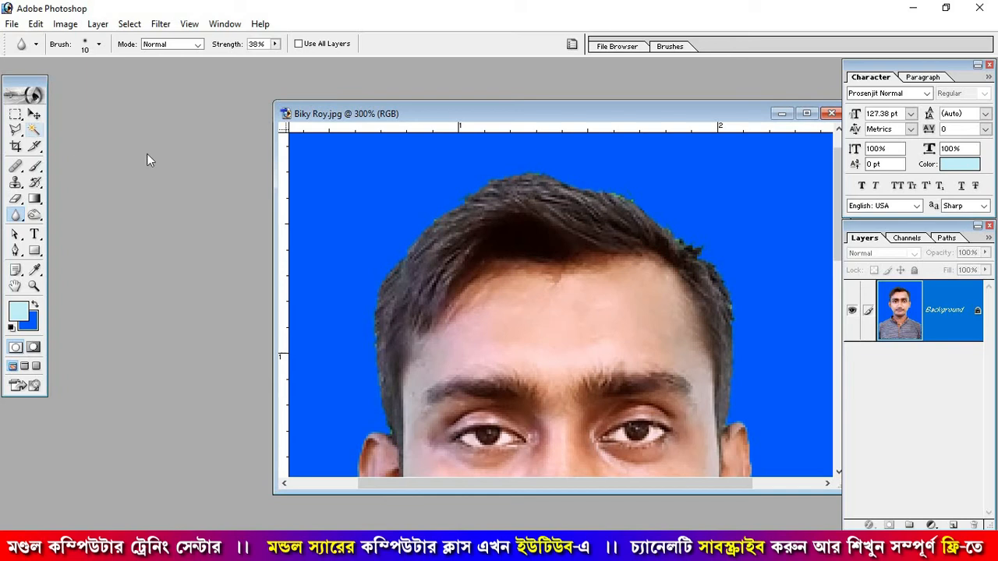
{"action": "left_click", "coordinate": [34, 130]}
{"action": "left_click", "coordinate": [379, 201]}
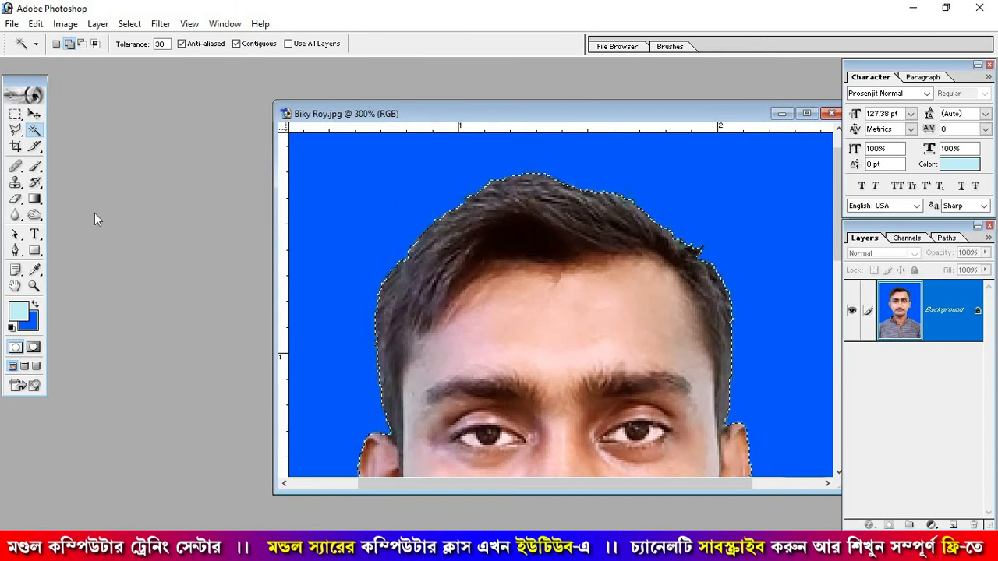
Darken the hair with a size 20 Burn tool on Midtones at 63% exposure, and clear the selection.
{"action": "left_click", "coordinate": [34, 215]}
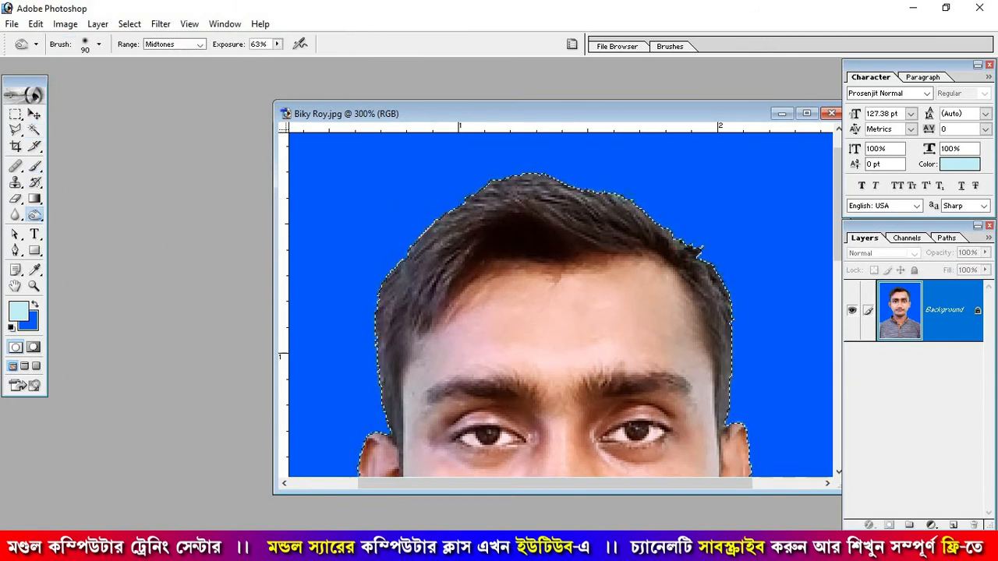
{"action": "key", "text": "bracketleft"}
{"action": "key", "text": "bracketleft"}
{"action": "key", "text": "bracketleft"}
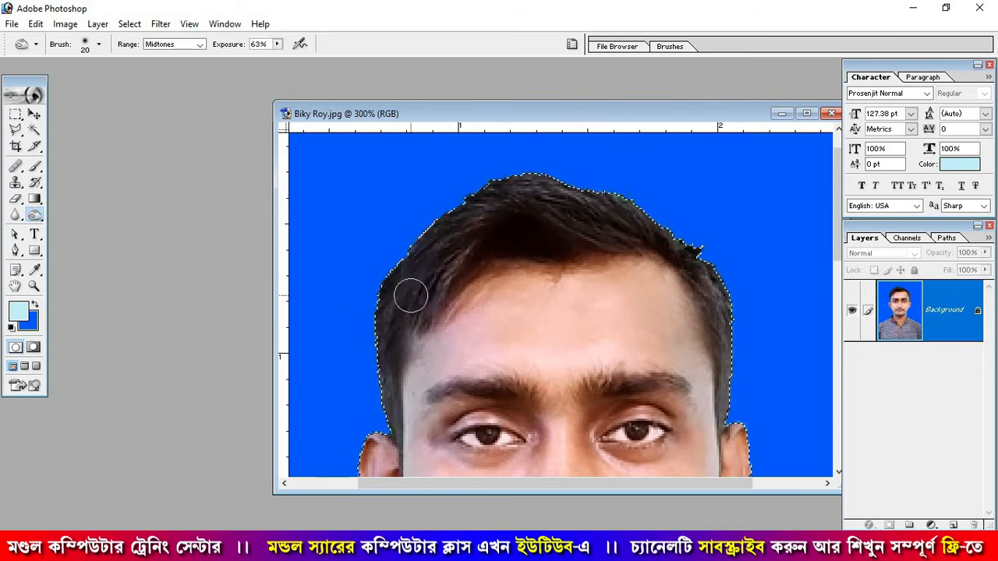
{"action": "scroll", "coordinate": [746, 397], "scroll_direction": "down", "scroll_amount": 3}
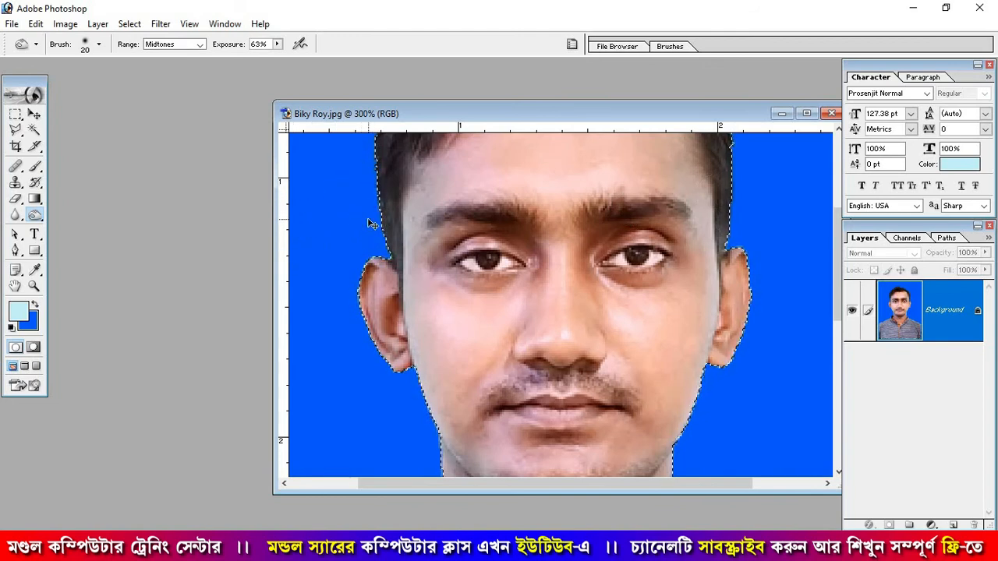
{"action": "key", "text": "ctrl+d"}
Erase the stray hair tufts on the image's right side of the head with a size 9 Eraser.
{"action": "scroll", "coordinate": [368, 220], "scroll_direction": "up", "scroll_amount": 5}
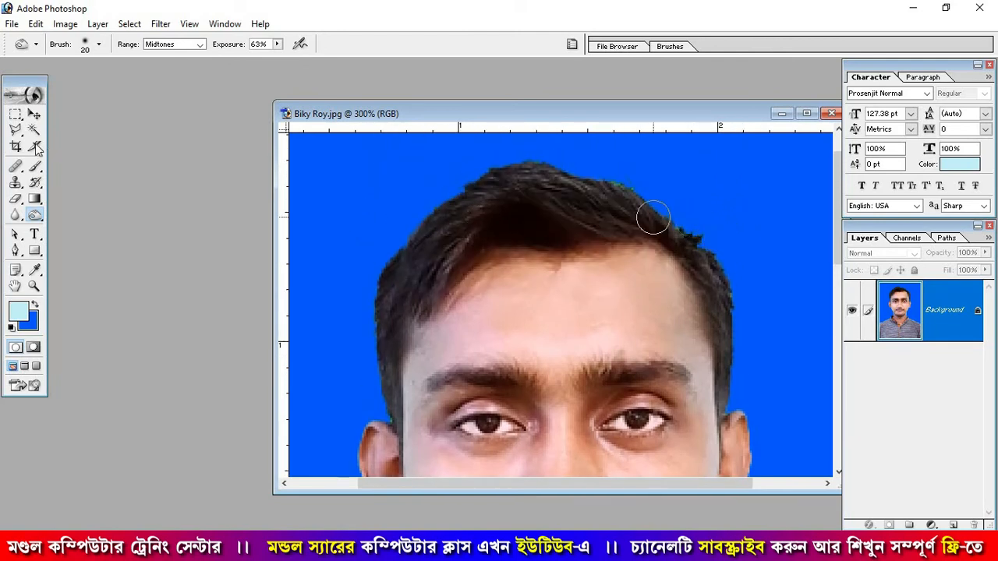
{"action": "left_click", "coordinate": [15, 198]}
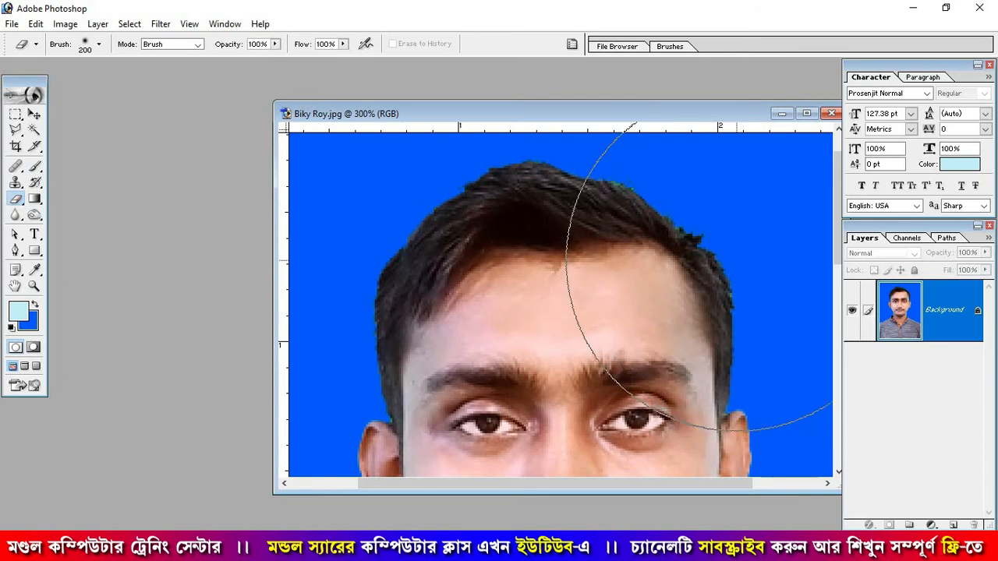
{"action": "key", "text": "bracketleft"}
{"action": "key", "text": "bracketleft"}
{"action": "key", "text": "bracketleft"}
{"action": "key", "text": "bracketleft"}
{"action": "key", "text": "bracketleft"}
{"action": "key", "text": "bracketleft"}
{"action": "key", "text": "bracketleft"}
{"action": "key", "text": "bracketleft"}
{"action": "key", "text": "bracketleft"}
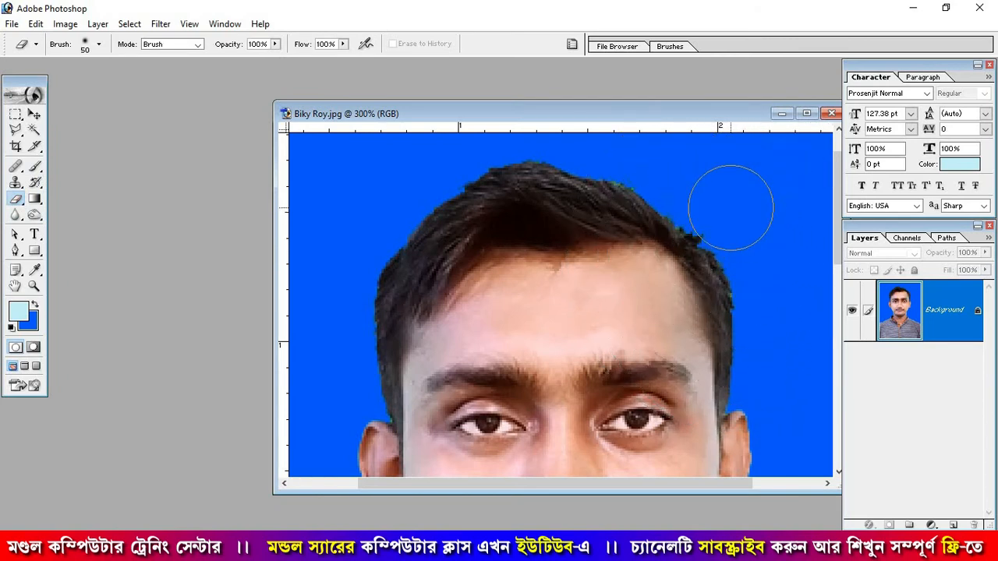
{"action": "key", "text": "bracketleft"}
{"action": "key", "text": "bracketleft"}
{"action": "key", "text": "bracketleft"}
{"action": "key", "text": "bracketleft"}
{"action": "key", "text": "bracketleft"}
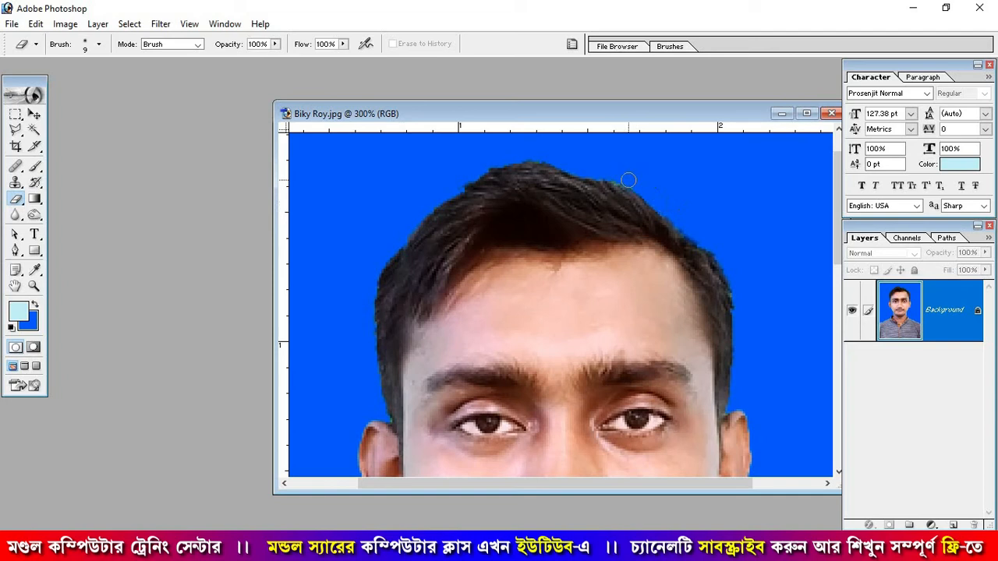
Erase the uneven fringe along the top and both sides of the hair outline down towards the ears.
{"action": "mouse_move", "coordinate": [628, 180]}
{"action": "left_mouse_down"}
{"action": "mouse_move", "coordinate": [522, 149]}
{"action": "mouse_move", "coordinate": [526, 157]}
{"action": "mouse_move", "coordinate": [460, 178]}
{"action": "left_mouse_up"}
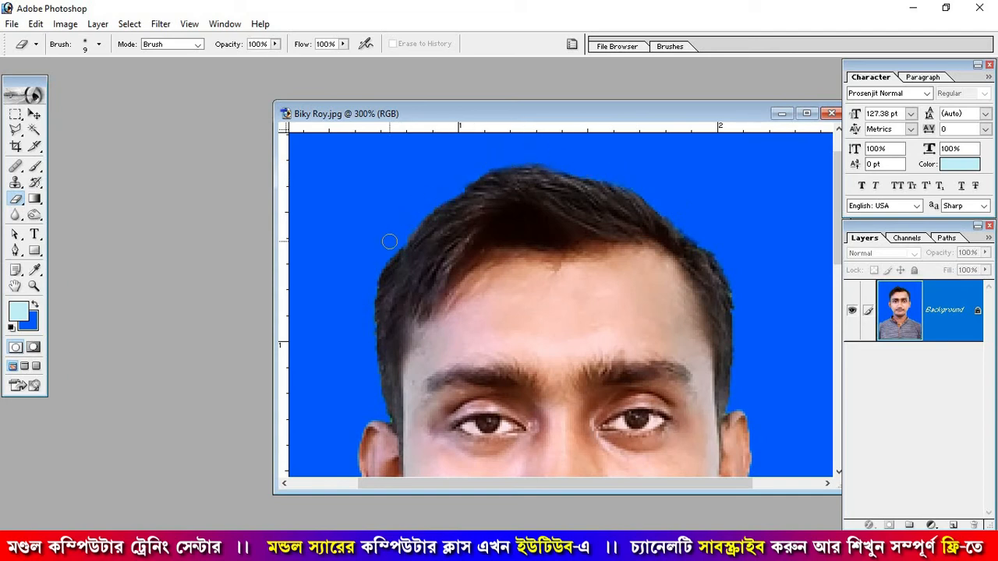
{"action": "scroll", "coordinate": [389, 242], "scroll_direction": "down", "scroll_amount": 3}
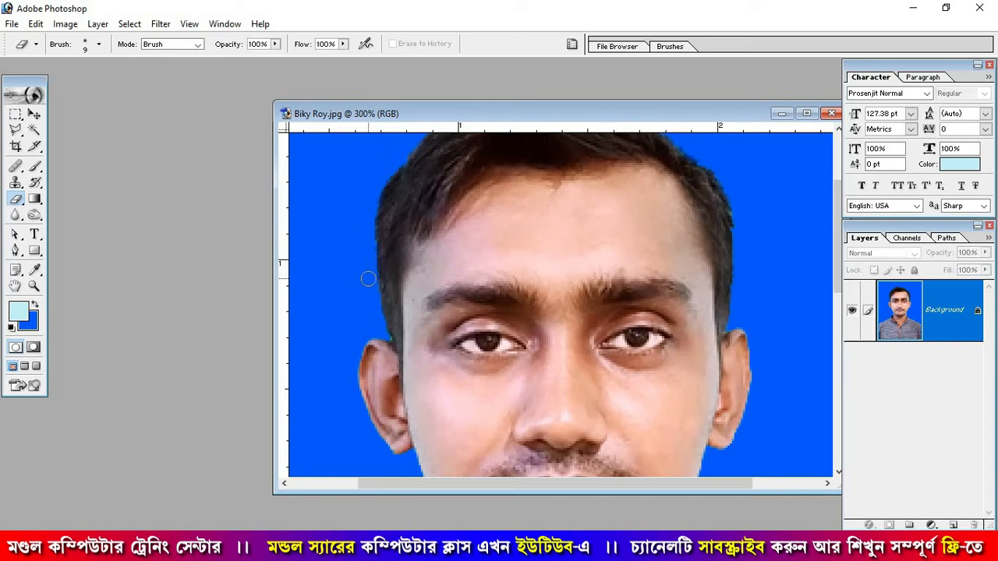
{"action": "scroll", "coordinate": [370, 312], "scroll_direction": "up", "scroll_amount": 3}
{"action": "scroll", "coordinate": [378, 269], "scroll_direction": "up", "scroll_amount": 3}
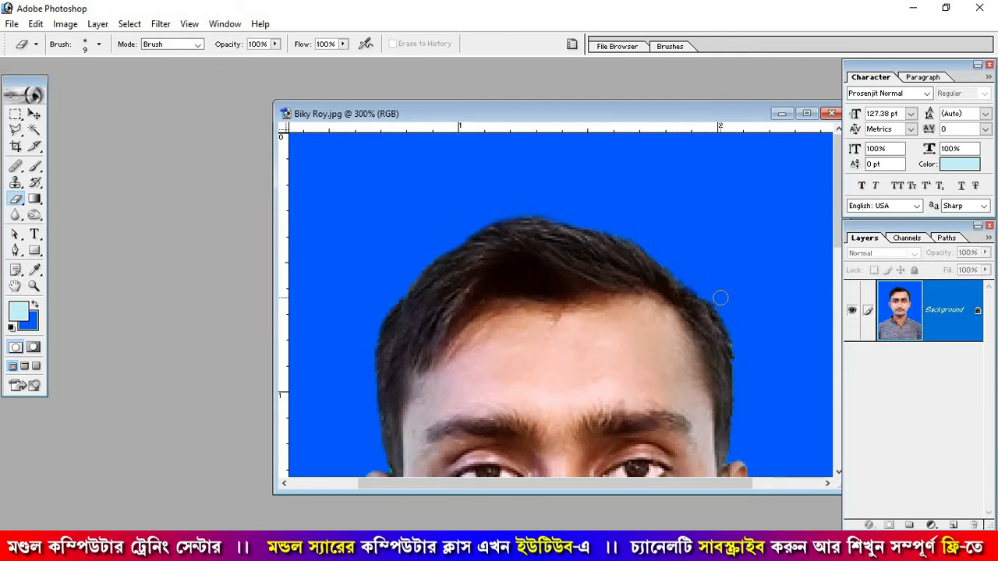
{"action": "scroll", "coordinate": [721, 296], "scroll_direction": "down", "scroll_amount": 3}
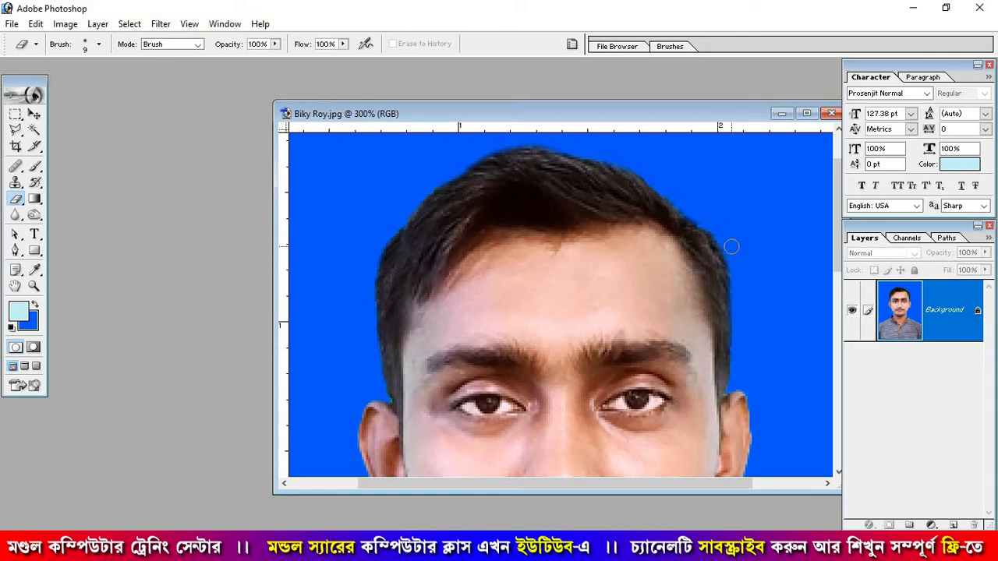
{"action": "scroll", "coordinate": [743, 255], "scroll_direction": "down", "scroll_amount": 3}
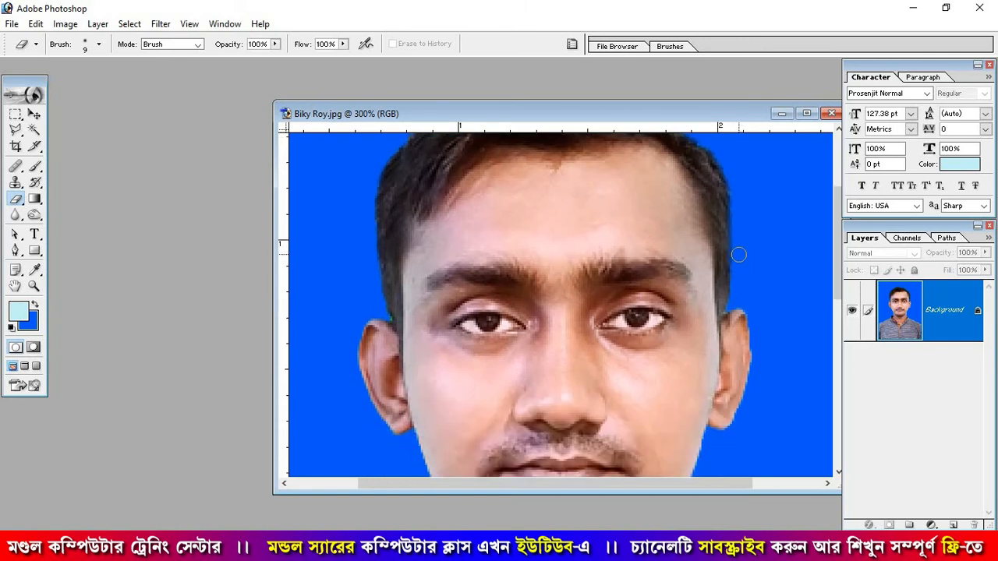
Start a new document for the print sheet, 6 inches wide and 4 inches high.
{"action": "key", "text": "ctrl+alt+0"}
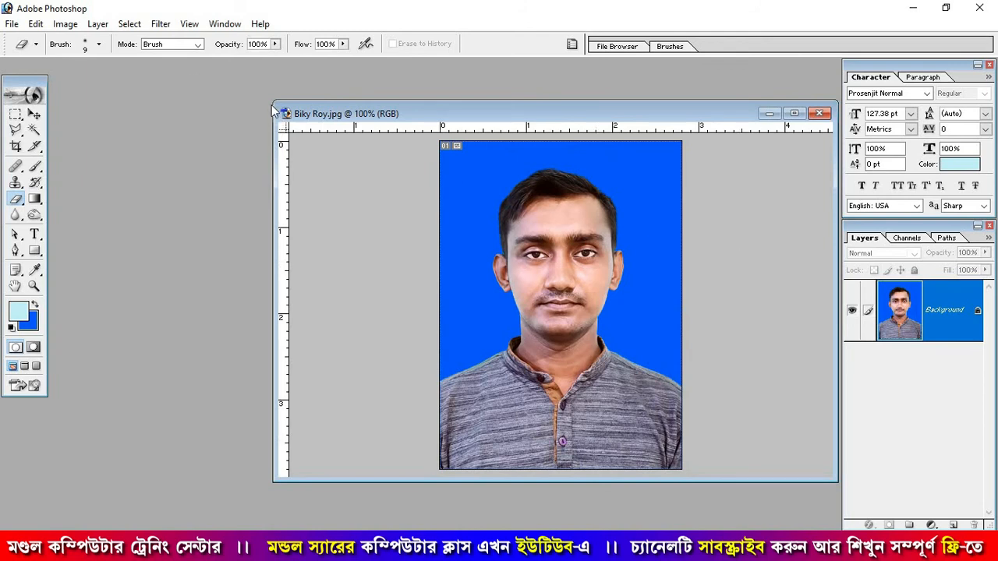
{"action": "left_click_drag", "start_coordinate": [275, 100], "coordinate": [513, 92]}
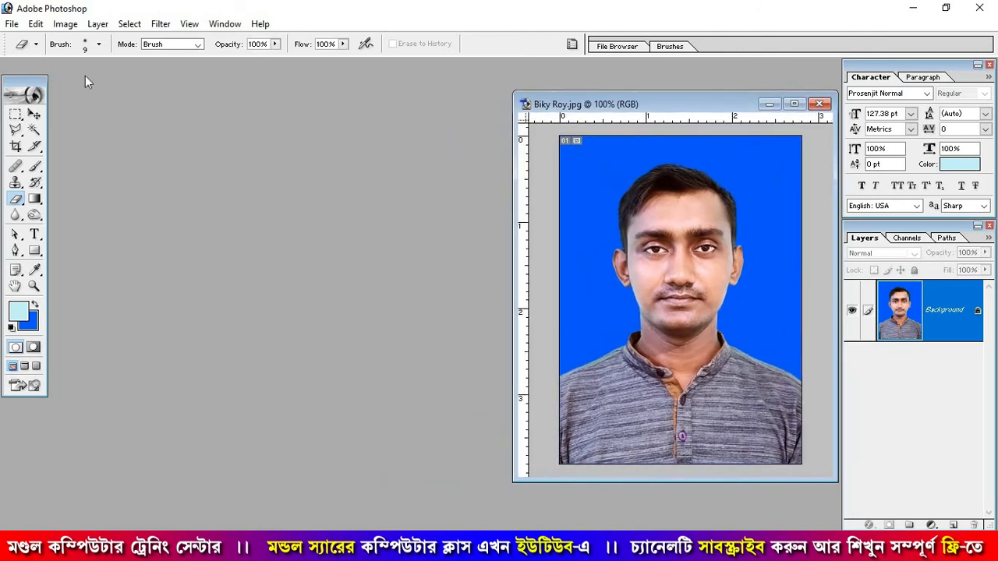
{"action": "left_click", "coordinate": [12, 24]}
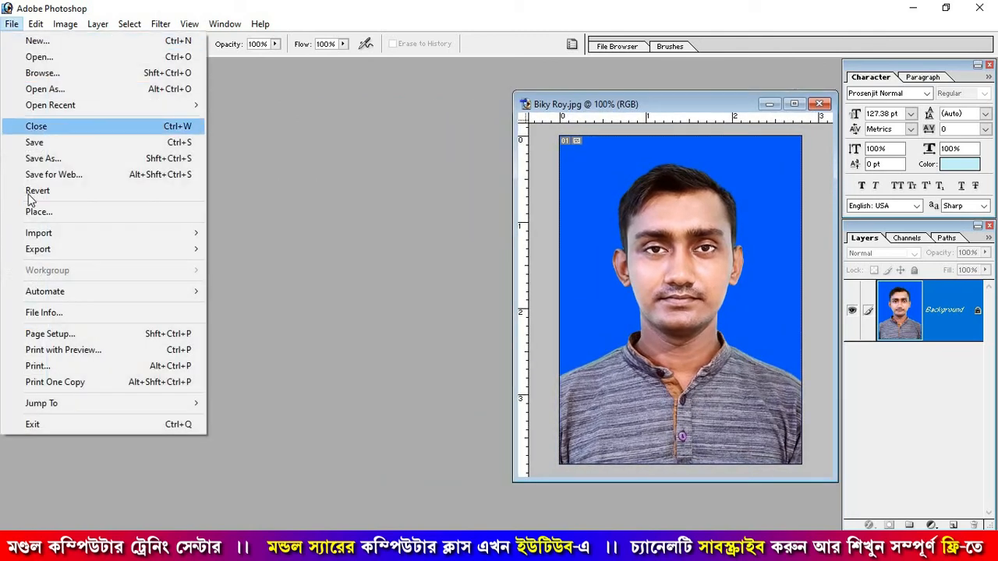
{"action": "left_click", "coordinate": [38, 44]}
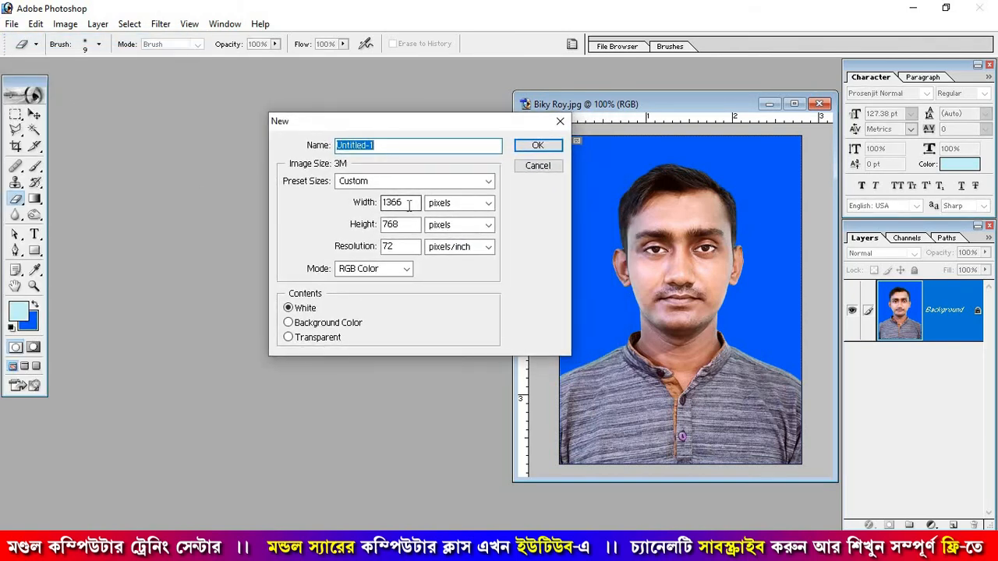
{"action": "key", "text": "Tab"}
{"action": "key", "text": "Tab"}
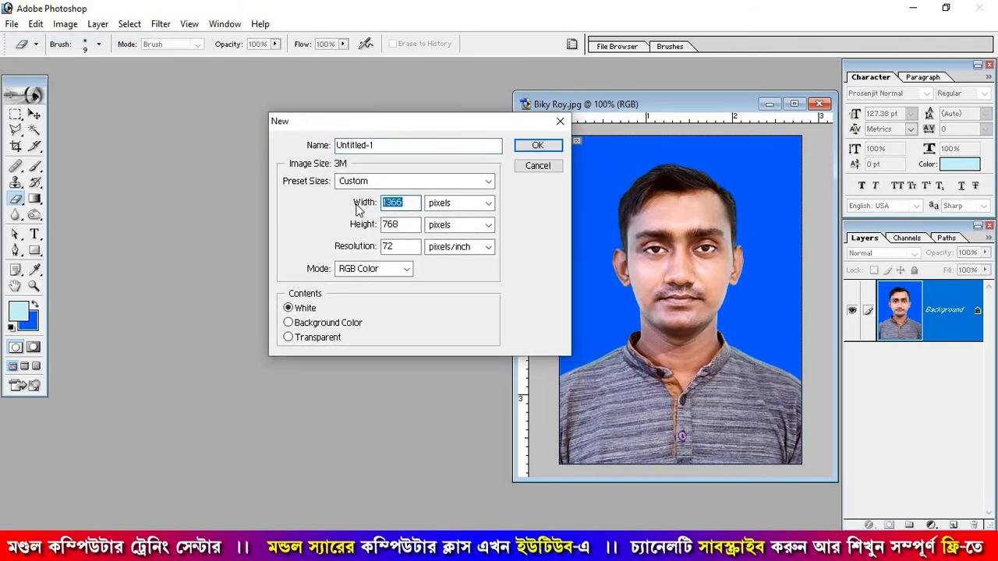
{"action": "type", "text": "6"}
{"action": "left_click", "coordinate": [487, 203]}
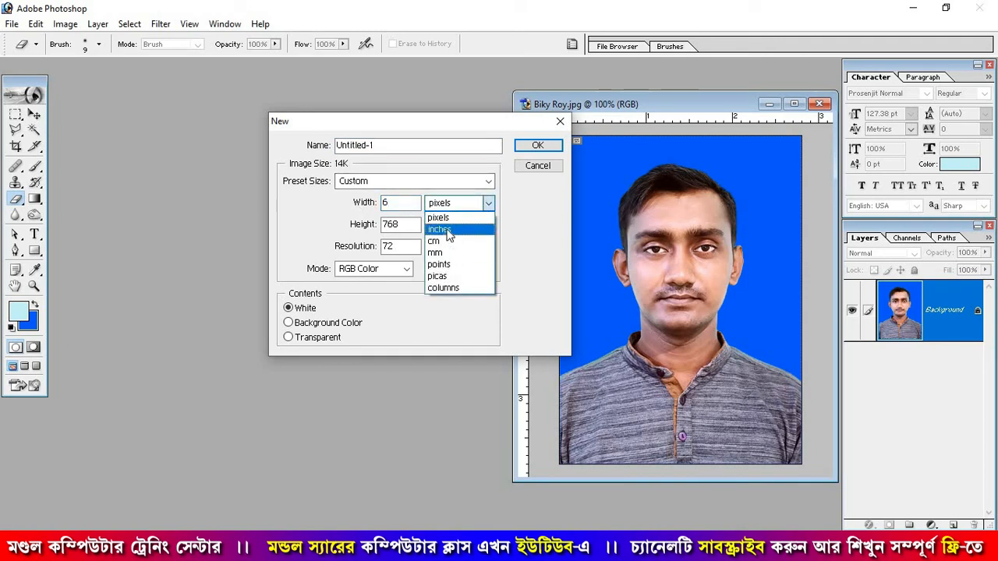
{"action": "left_click", "coordinate": [448, 232]}
{"action": "key", "text": "Tab"}
{"action": "type", "text": "4"}
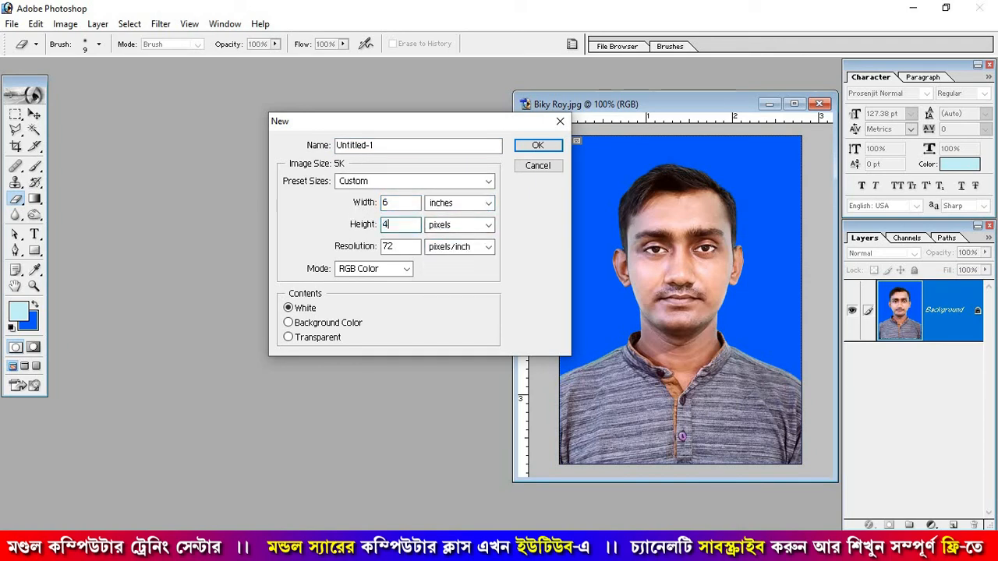
{"action": "left_click", "coordinate": [487, 225]}
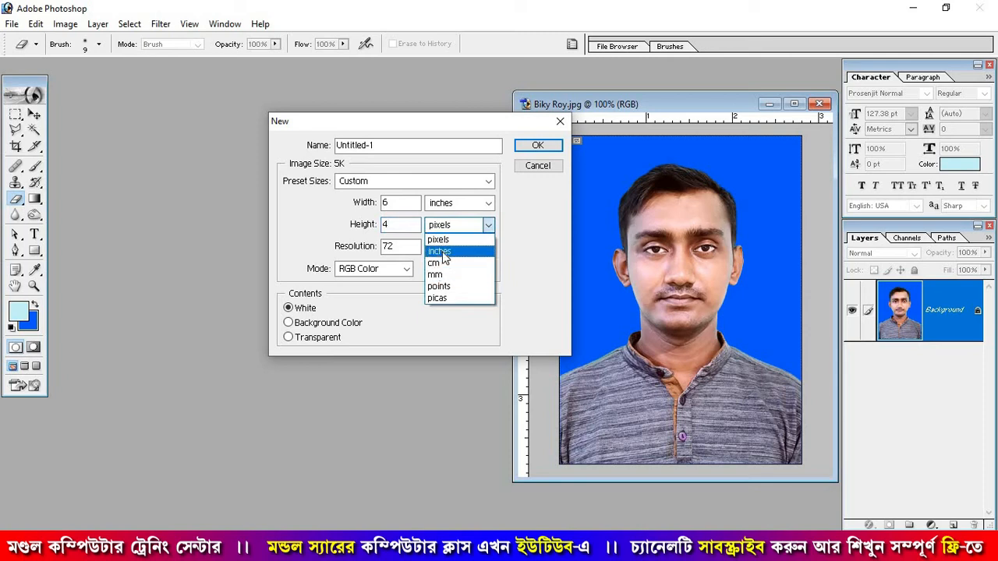
{"action": "left_click", "coordinate": [443, 254]}
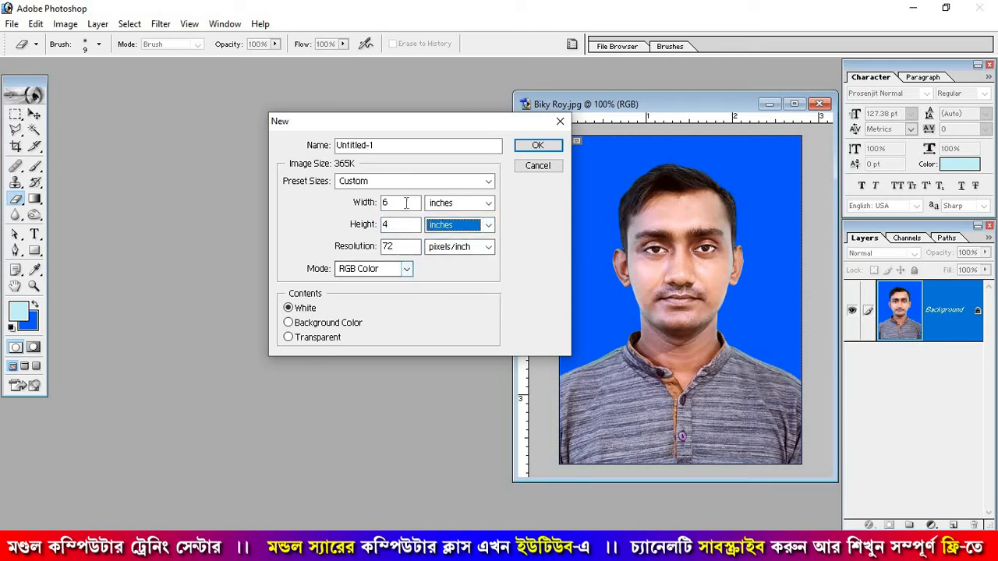
Set the new document's resolution to 300 pixels/inch, keep the custom size, and create it.
{"action": "left_click", "coordinate": [488, 181]}
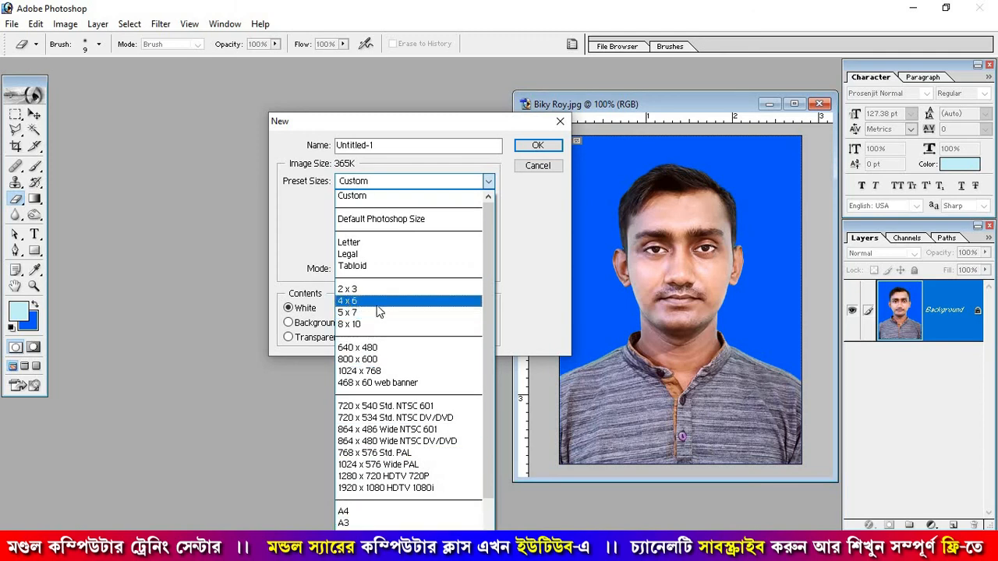
{"action": "left_click", "coordinate": [299, 231]}
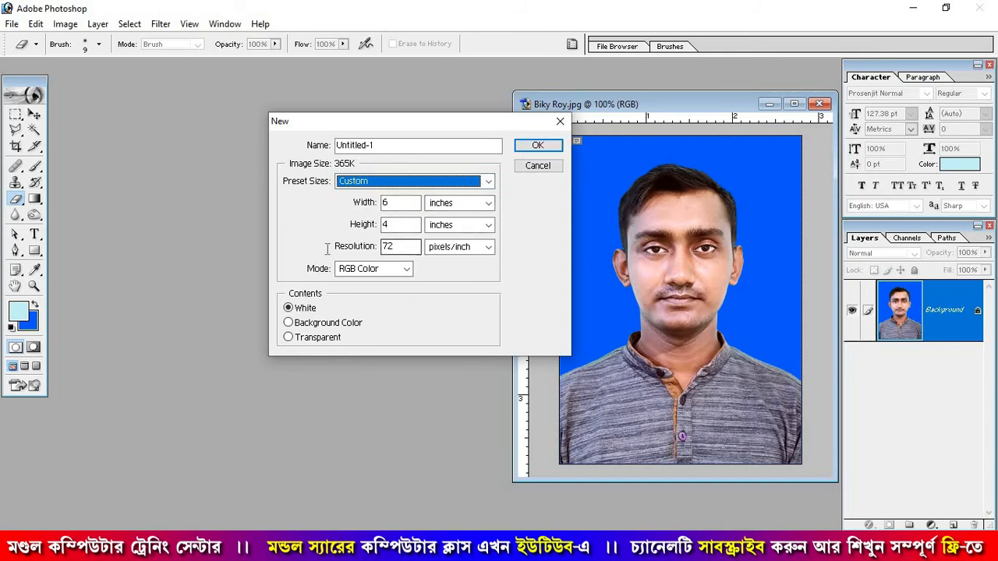
{"action": "left_click_drag", "start_coordinate": [396, 246], "coordinate": [312, 250]}
{"action": "type", "text": "300"}
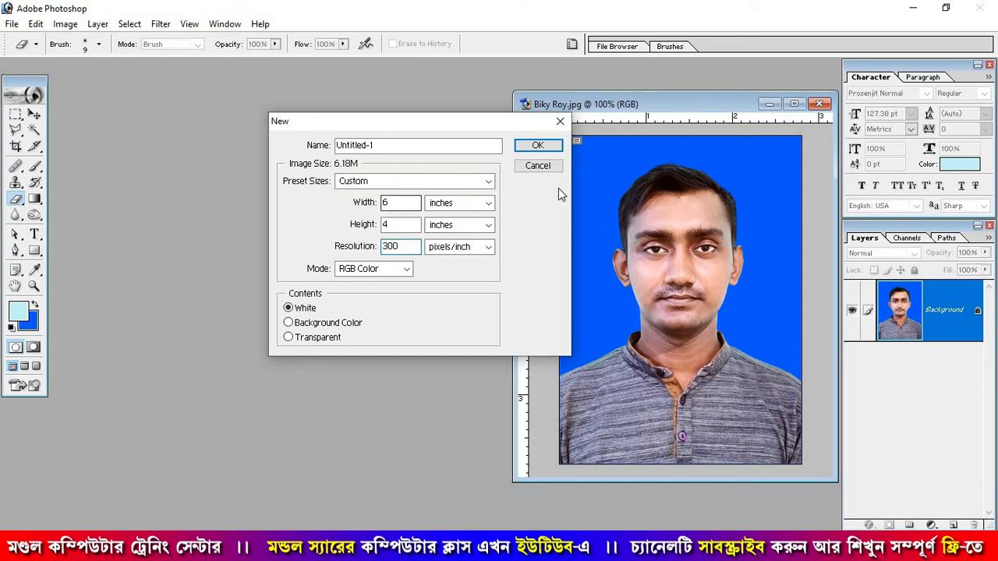
{"action": "left_click", "coordinate": [536, 148]}
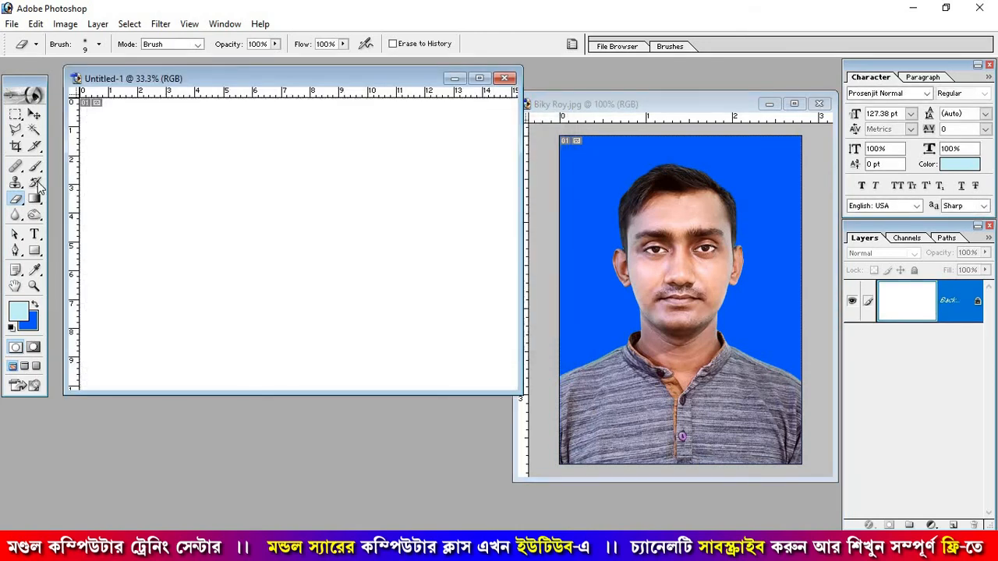
Arrange the blank sheet and the portrait windows side by side without overlap.
{"action": "left_click", "coordinate": [34, 114]}
{"action": "left_click_drag", "start_coordinate": [287, 78], "coordinate": [303, 95]}
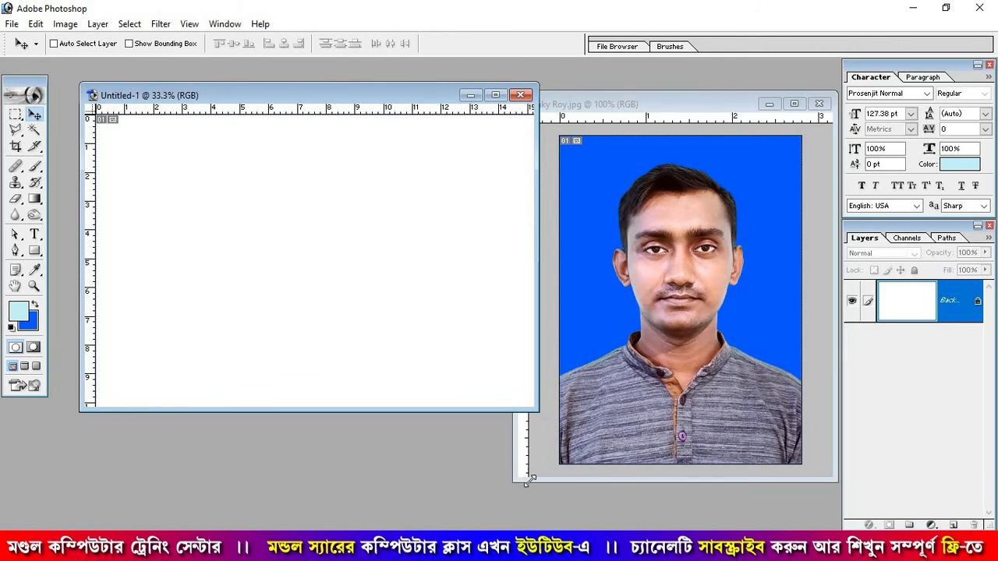
{"action": "left_click_drag", "start_coordinate": [528, 479], "coordinate": [561, 466]}
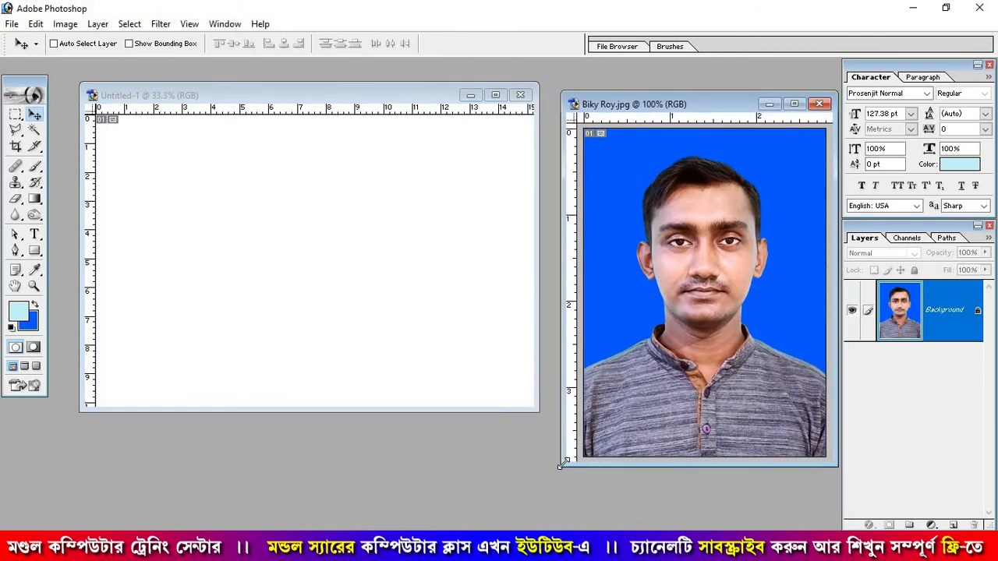
{"action": "left_click", "coordinate": [470, 205]}
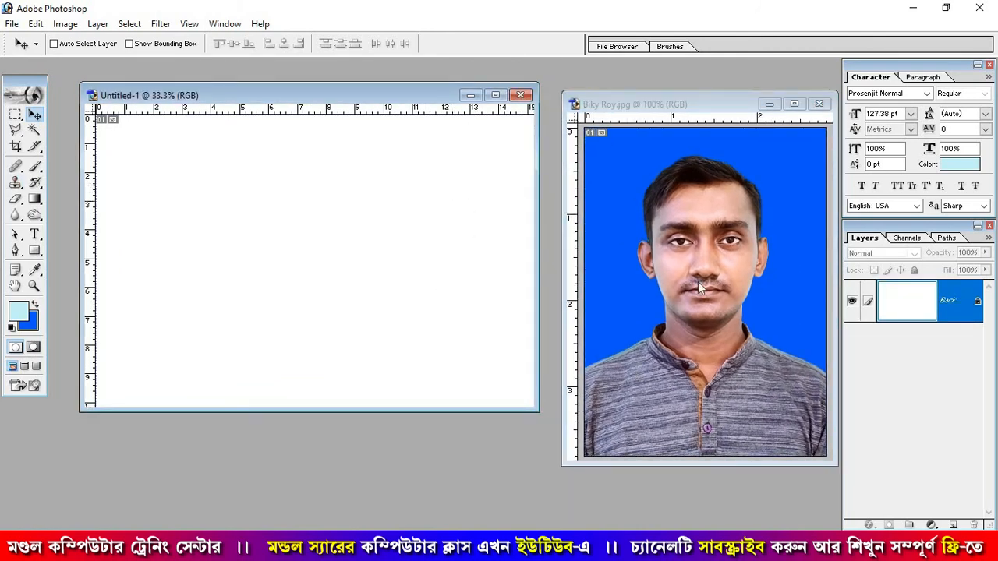
Copy the finished portrait onto the blank sheet with the Move tool, placing it near the sheet's upper-left corner.
{"action": "left_click", "coordinate": [706, 240]}
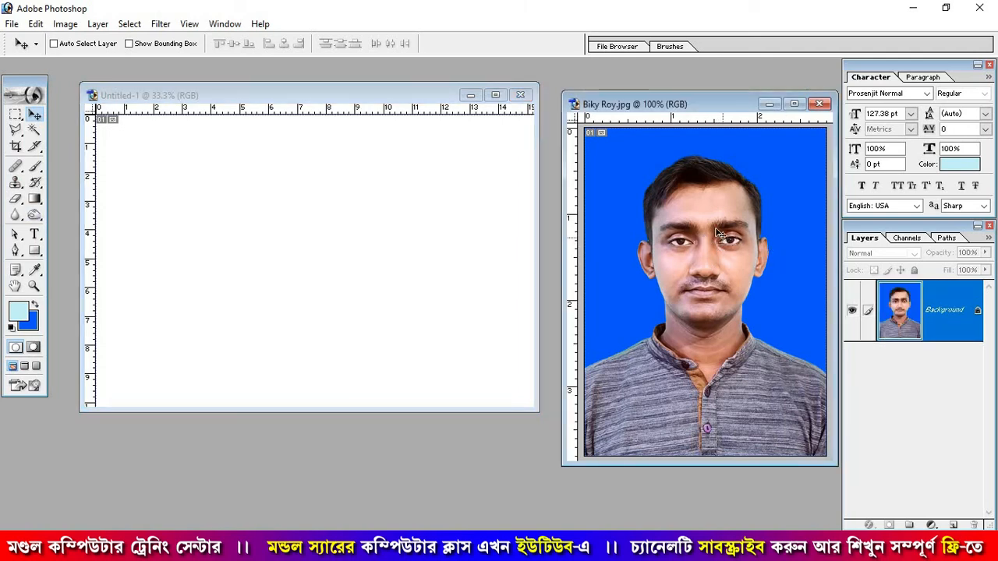
{"action": "left_click_drag", "start_coordinate": [672, 357], "coordinate": [160, 187]}
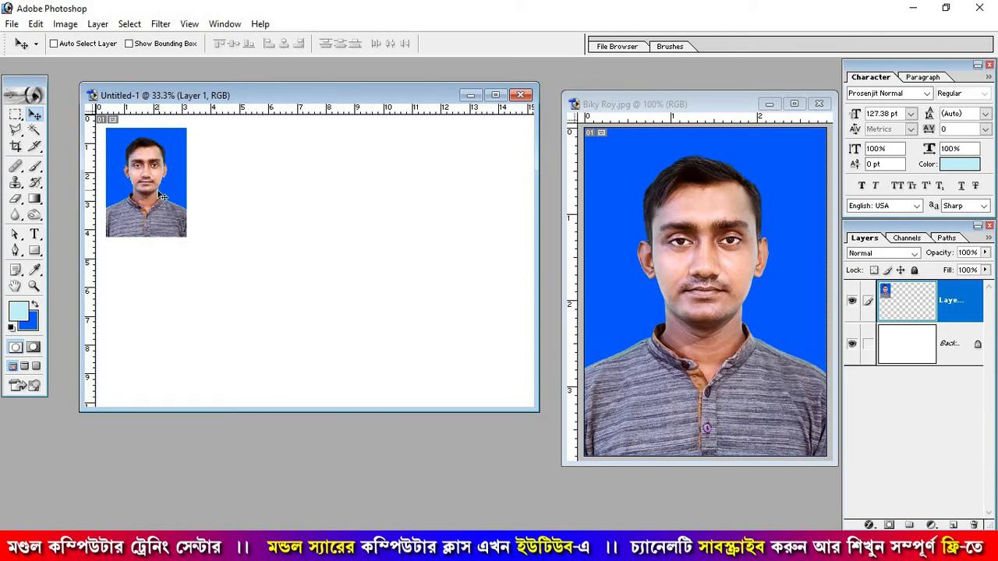
{"action": "left_click_drag", "start_coordinate": [155, 193], "coordinate": [153, 193]}
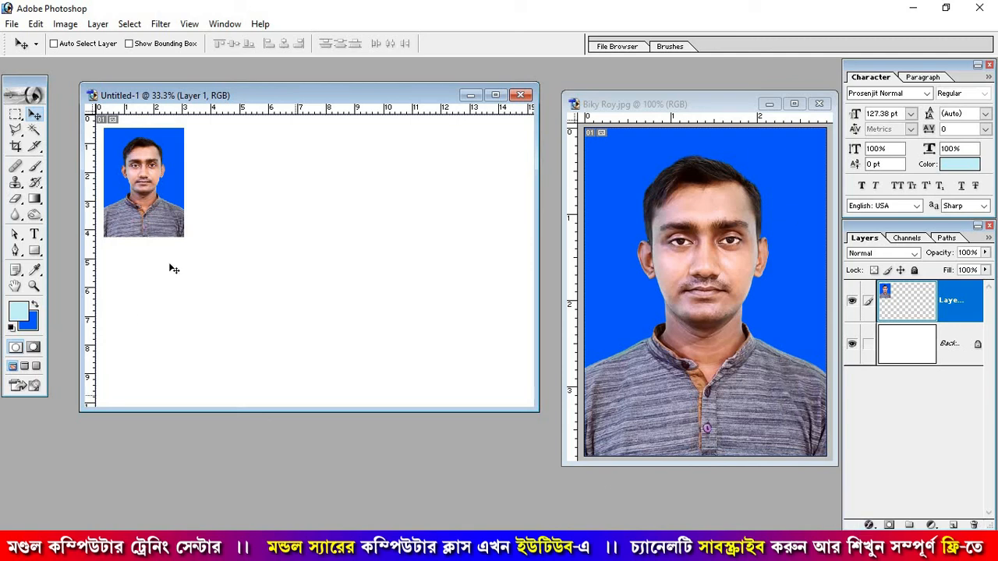
Add a black 3 px outside Stroke effect to the photo layer on the sheet.
{"action": "left_click", "coordinate": [868, 525]}
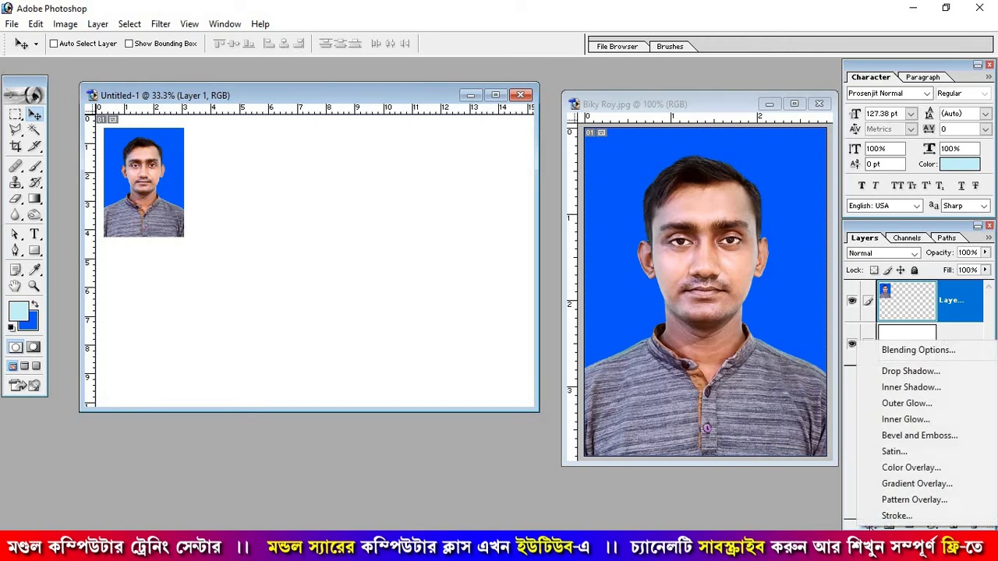
{"action": "left_click", "coordinate": [893, 516]}
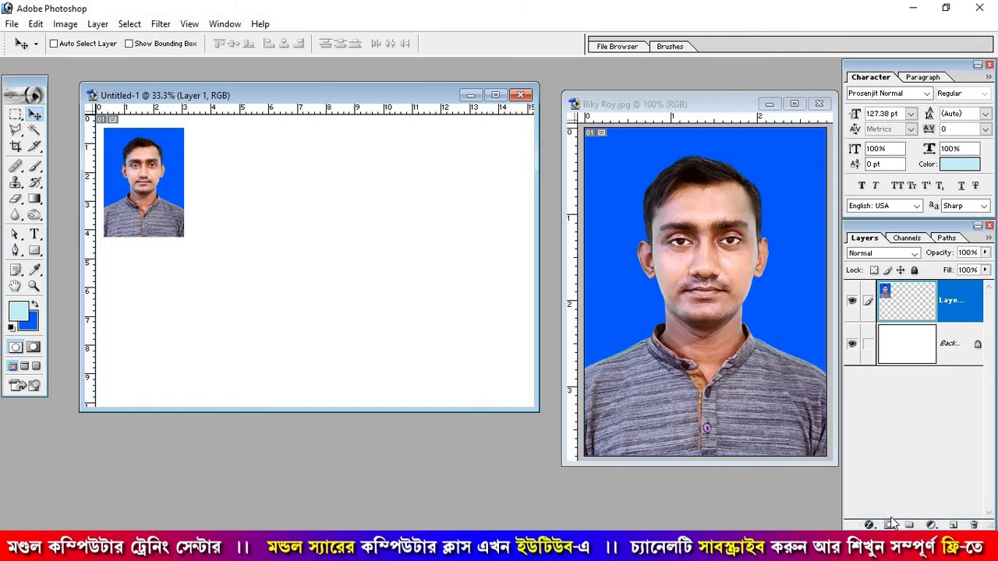
{"action": "left_click_drag", "start_coordinate": [207, 96], "coordinate": [612, 96]}
{"action": "left_click", "coordinate": [632, 225]}
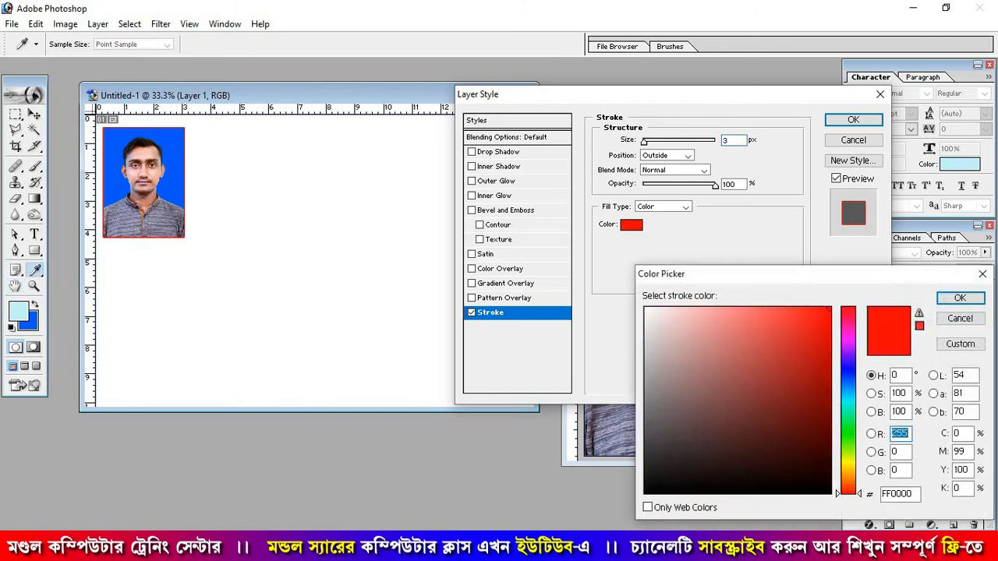
{"action": "left_click_drag", "start_coordinate": [751, 390], "coordinate": [877, 514]}
{"action": "left_click", "coordinate": [959, 298]}
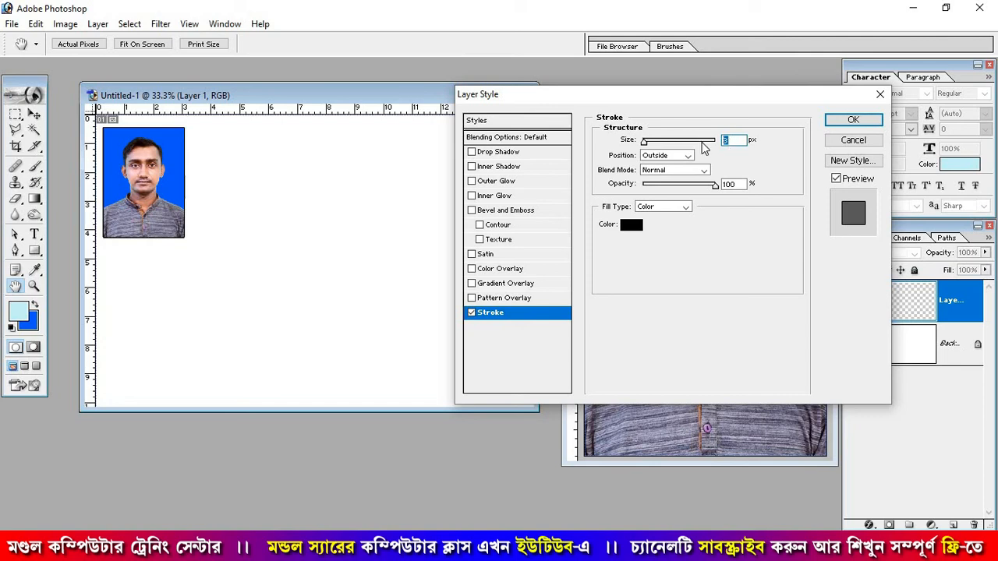
{"action": "type", "text": "5"}
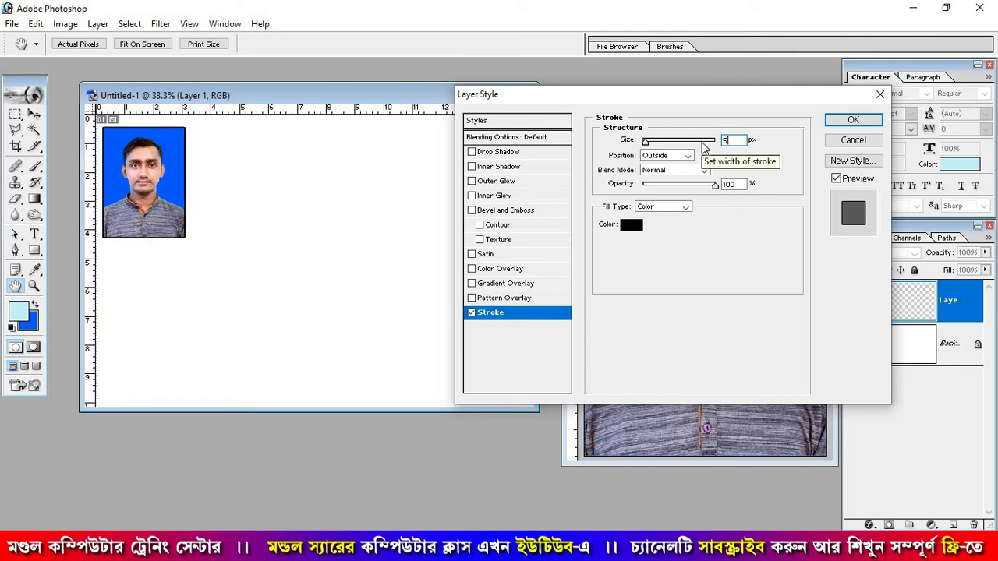
{"action": "left_click", "coordinate": [645, 141]}
{"action": "left_click_drag", "start_coordinate": [645, 142], "coordinate": [643, 142]}
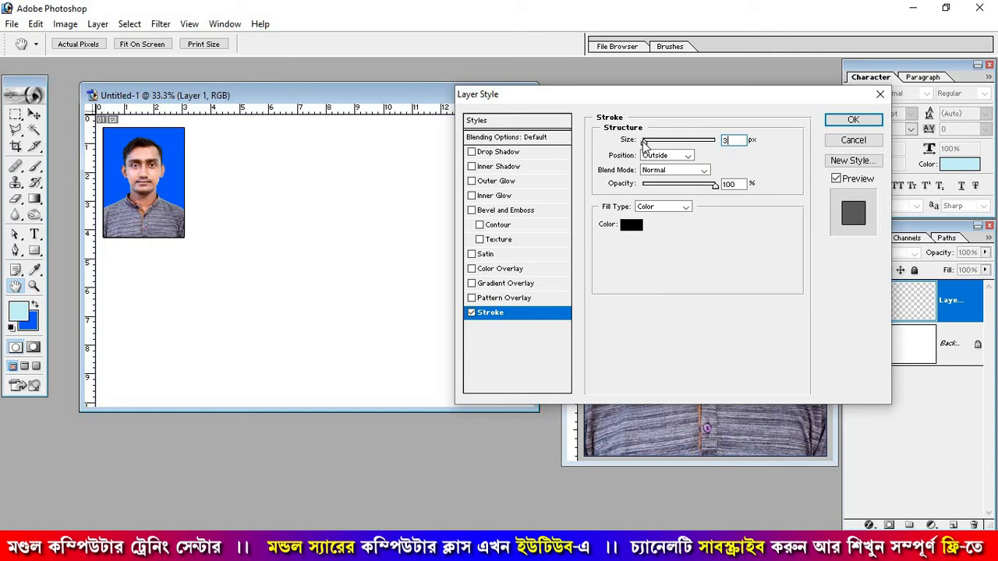
{"action": "left_click", "coordinate": [846, 124]}
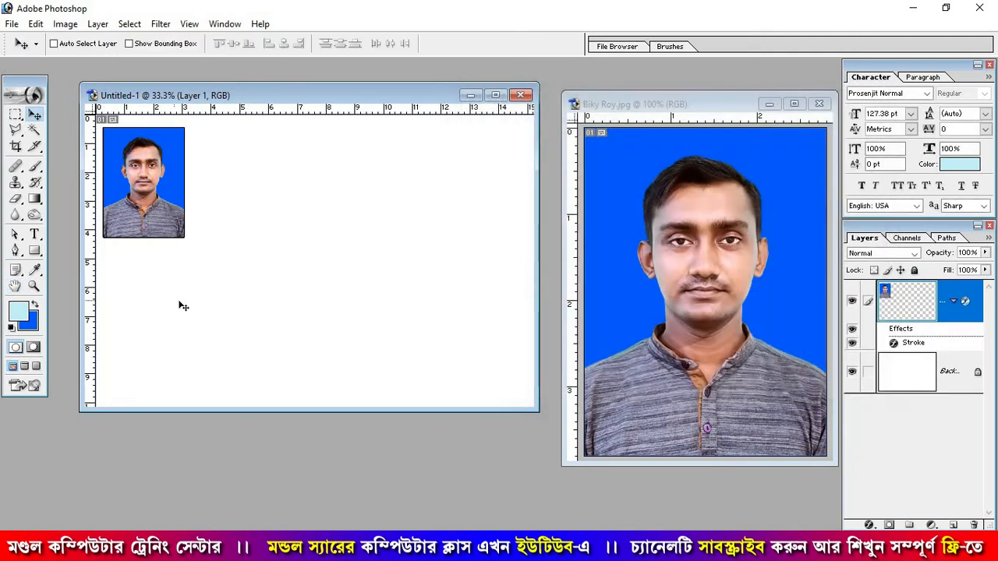
Nudge the outlined photo slightly left and up towards the sheet's upper-left corner.
{"action": "key", "text": "Left"}
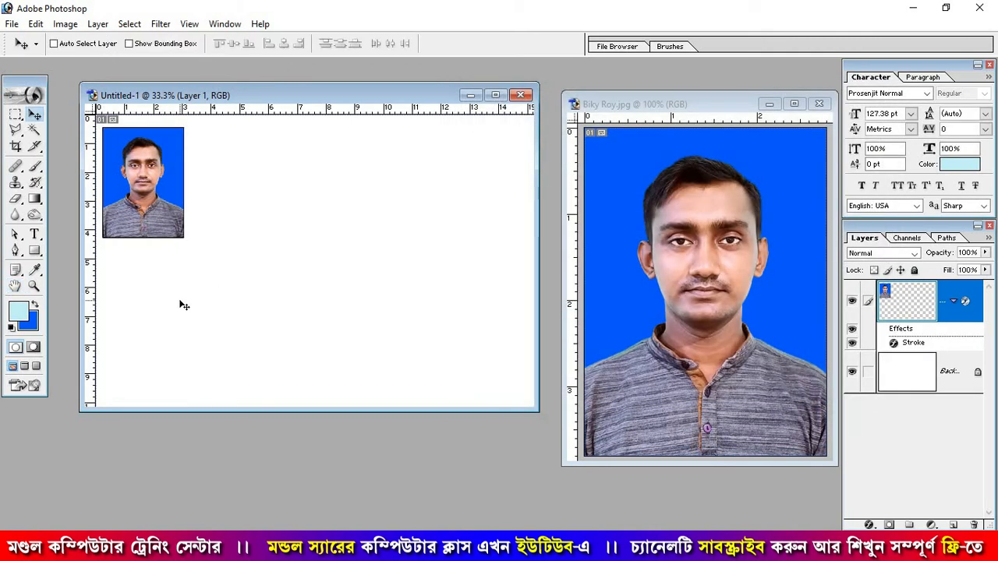
{"action": "key", "text": "Left"}
{"action": "key", "text": "Left"}
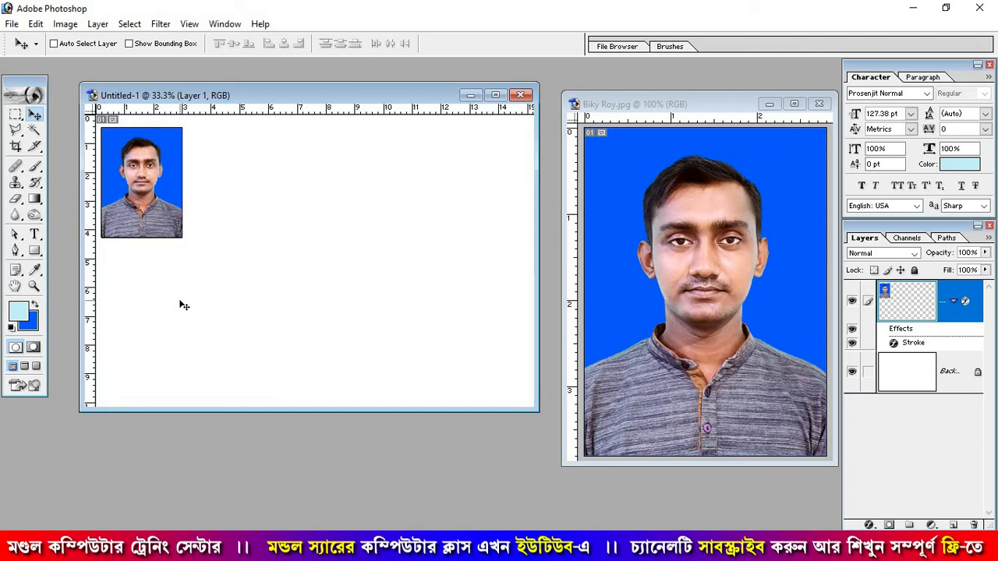
{"action": "key", "text": "Up"}
{"action": "key", "text": "Right"}
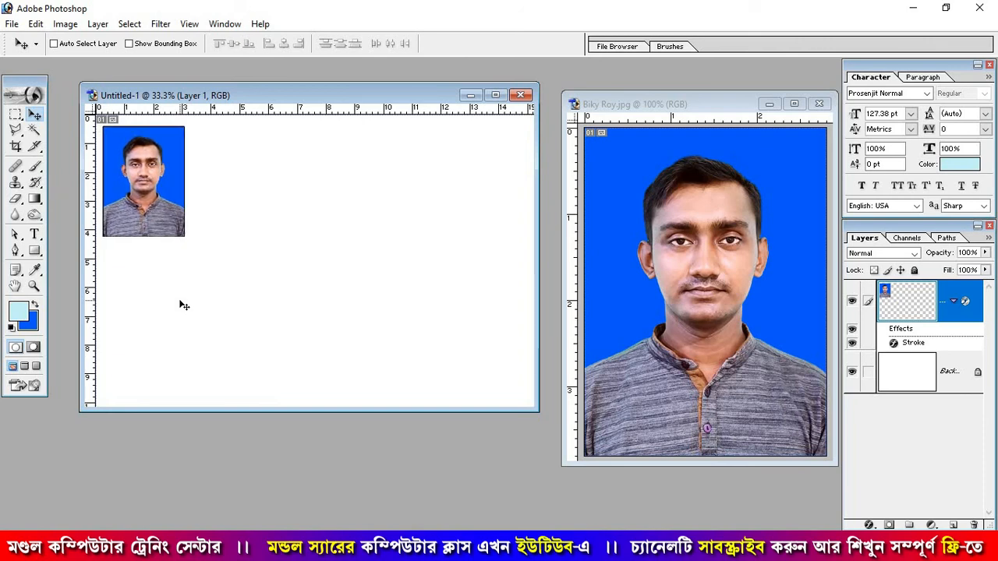
{"action": "key", "text": "Left"}
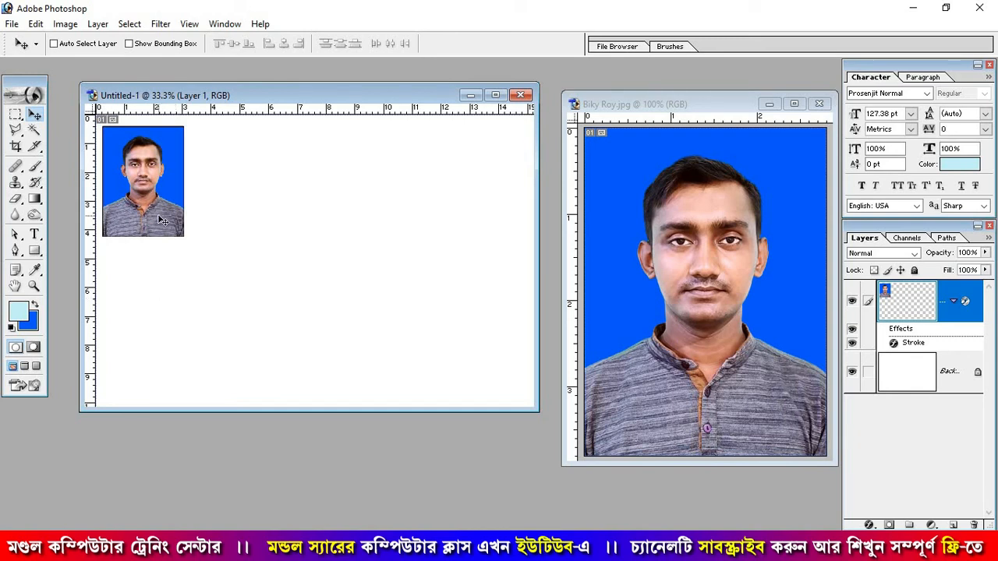
Duplicate the photo to make a row of four, with a horizontal guide along the photos' top edge.
{"action": "mouse_move", "coordinate": [148, 165]}
{"action": "left_mouse_down"}
{"action": "mouse_move", "coordinate": [167, 201]}
{"action": "mouse_move", "coordinate": [223, 199]}
{"action": "mouse_move", "coordinate": [238, 166]}
{"action": "mouse_move", "coordinate": [233, 178]}
{"action": "left_mouse_up"}
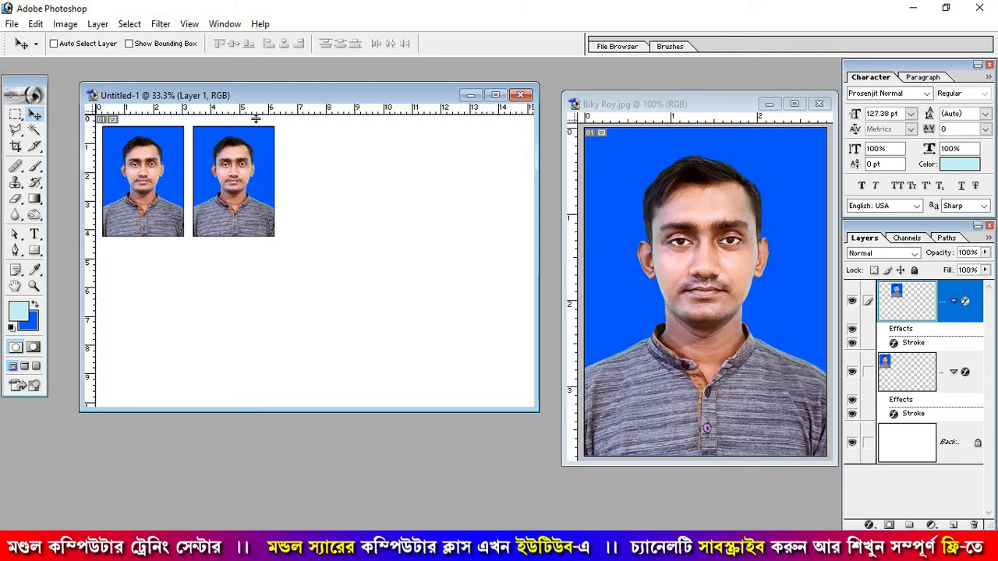
{"action": "left_click_drag", "start_coordinate": [257, 110], "coordinate": [257, 124]}
{"action": "left_click_drag", "start_coordinate": [243, 178], "coordinate": [425, 184]}
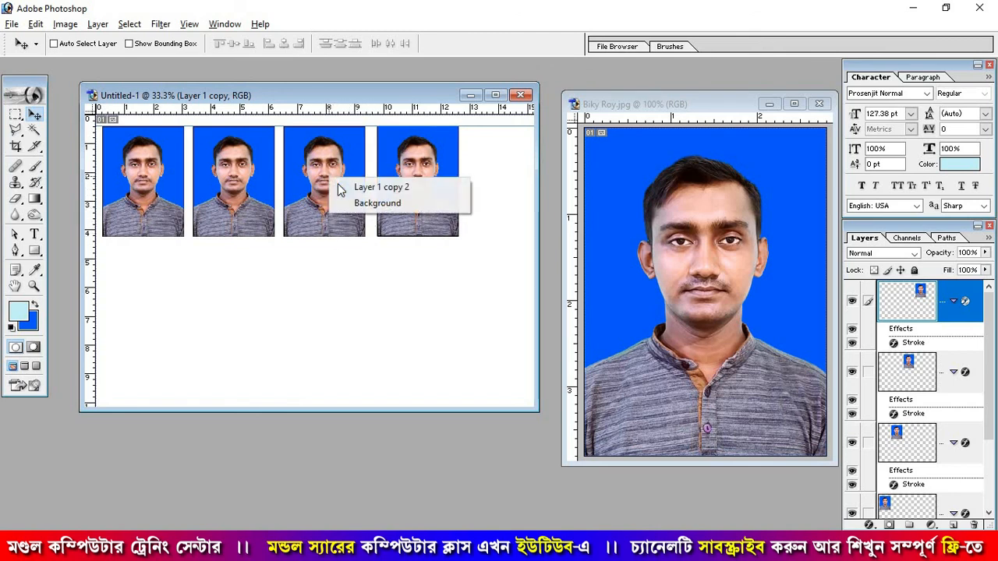
Select the third photo's layer and nudge it right to even out the gaps in the row.
{"action": "right_click", "coordinate": [330, 179]}
{"action": "left_click", "coordinate": [374, 187]}
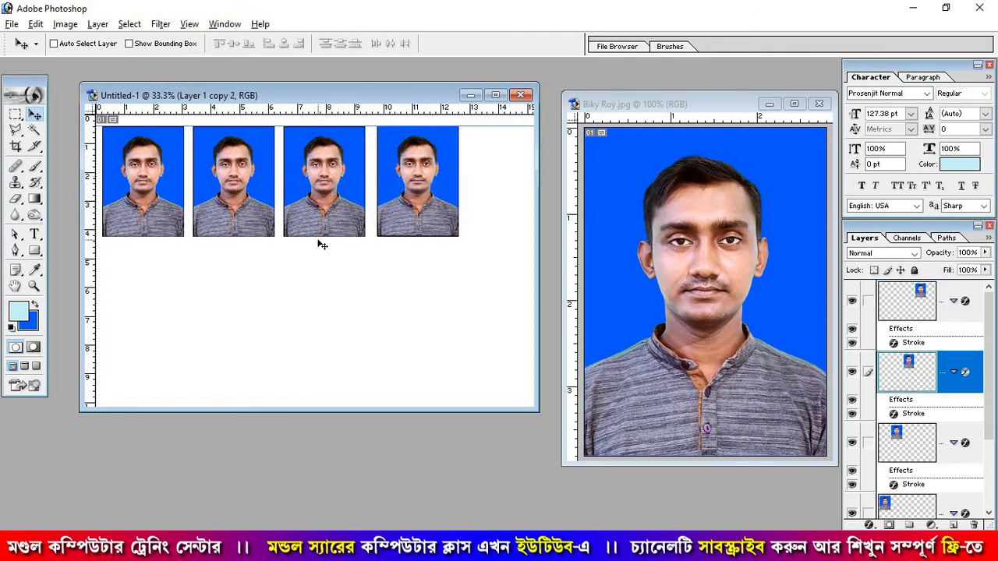
{"action": "key", "text": "Right"}
{"action": "key", "text": "Right"}
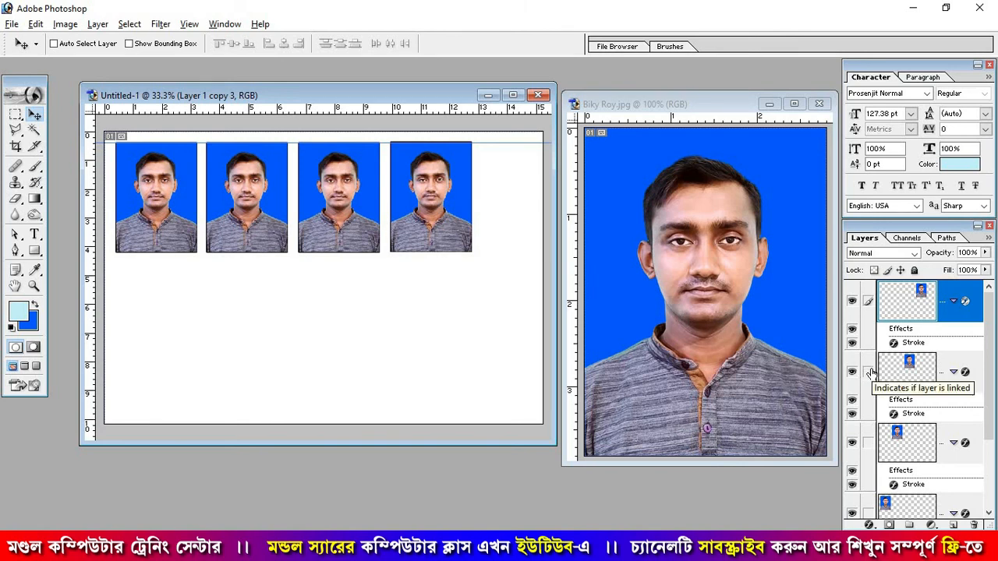
Link the four photo layers and merge them into a single layer holding the whole row.
{"action": "key", "text": "ctrl+e"}
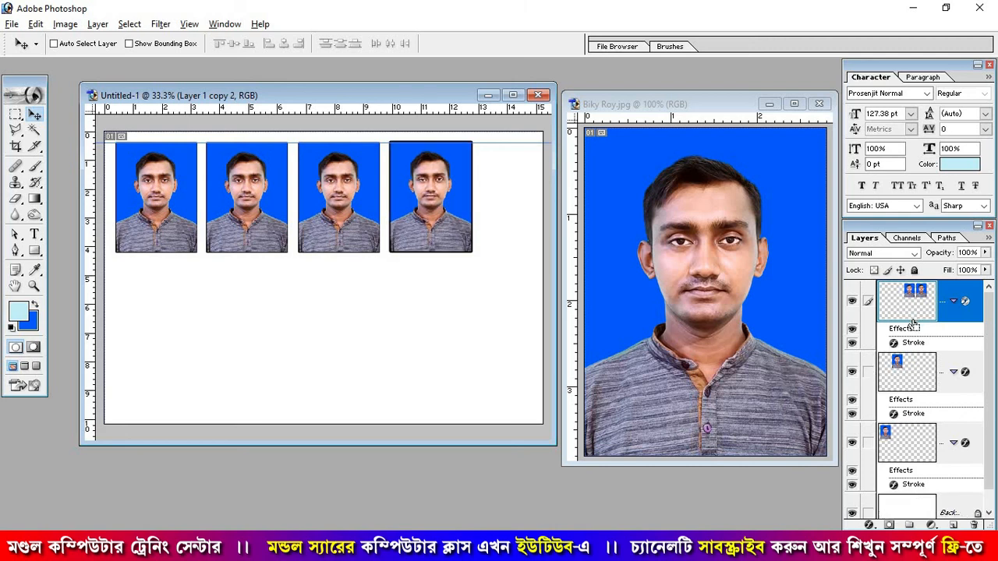
{"action": "key", "text": "ctrl+z"}
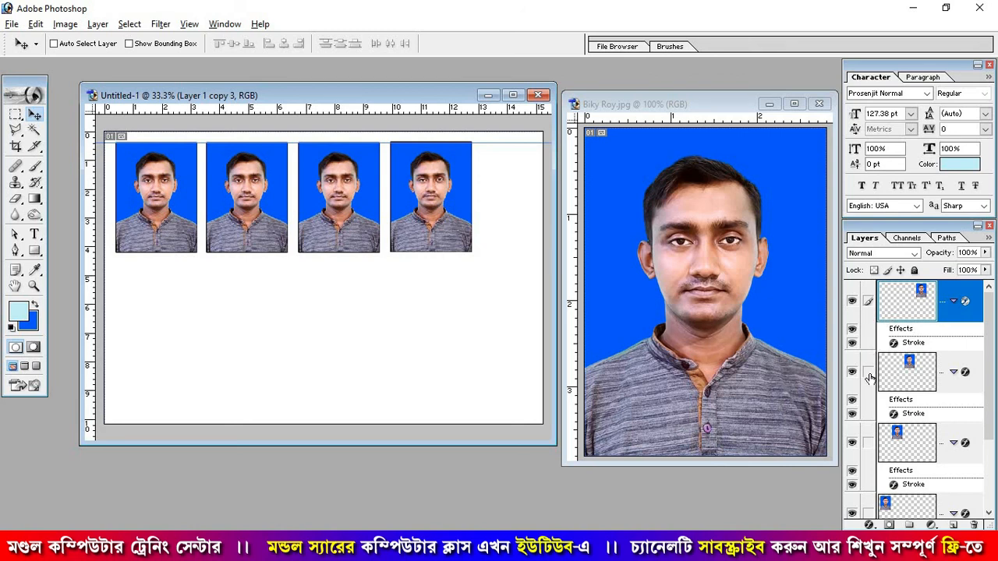
{"action": "left_click_drag", "start_coordinate": [870, 378], "coordinate": [870, 456]}
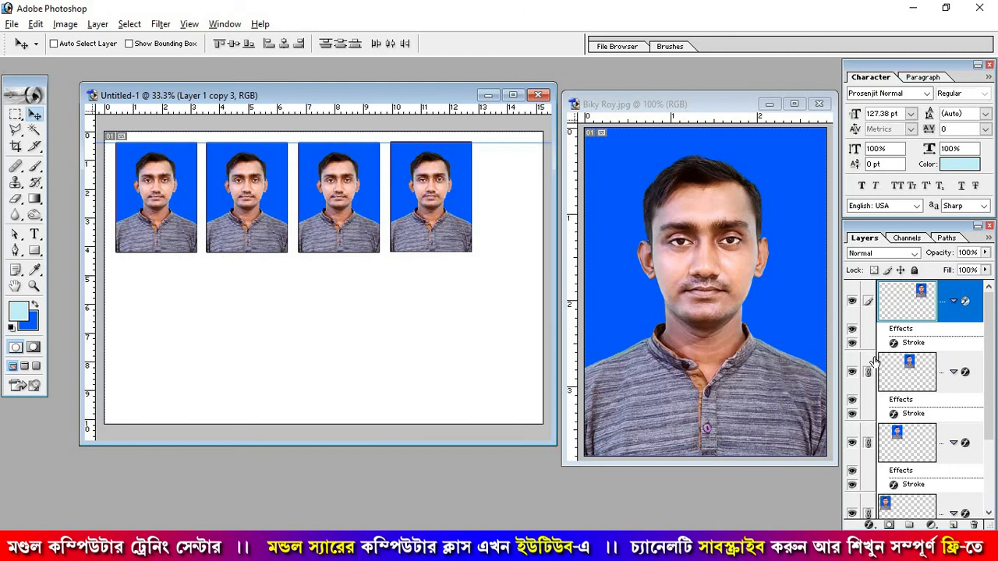
{"action": "key", "text": "ctrl+e"}
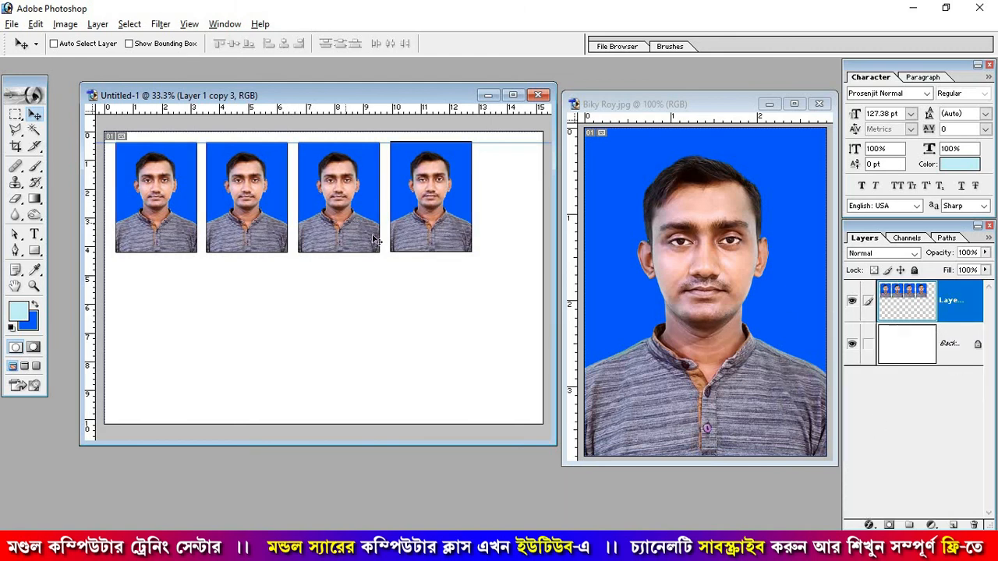
Duplicate the merged row of four photos directly below the first row and remove the horizontal guide from the sheet.
{"action": "left_click_drag", "start_coordinate": [374, 238], "coordinate": [373, 209]}
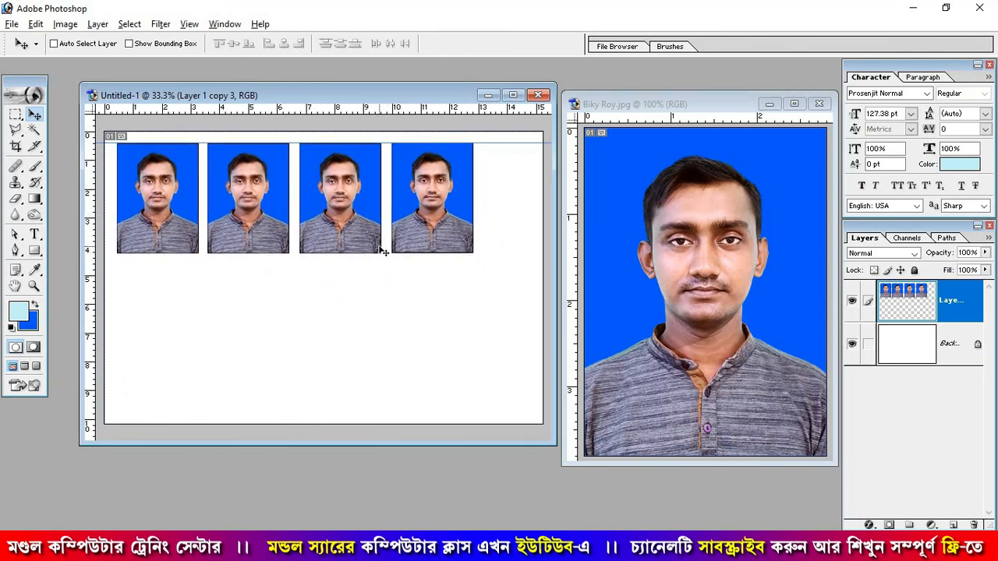
{"action": "left_click_drag", "start_coordinate": [356, 288], "coordinate": [352, 322]}
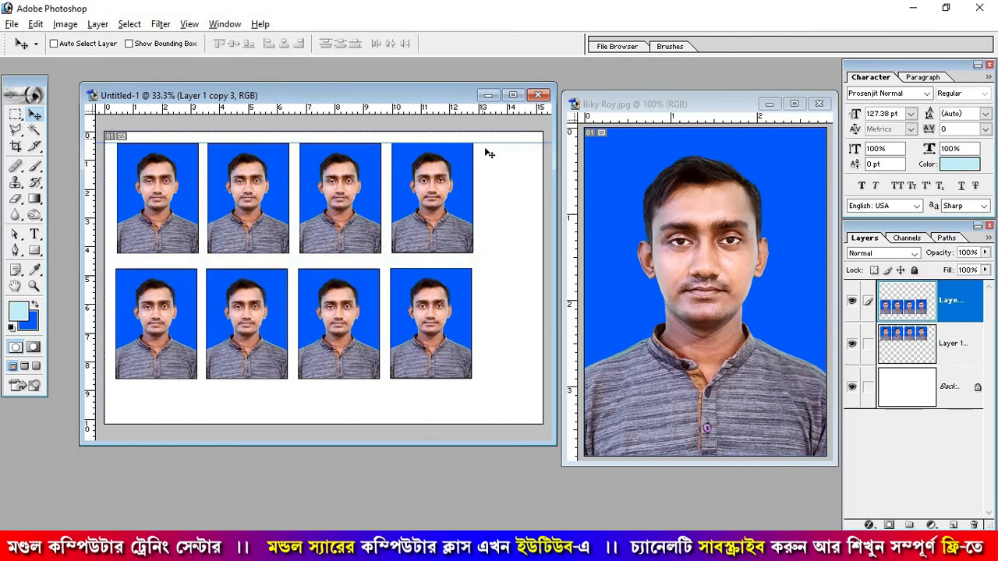
{"action": "left_click_drag", "start_coordinate": [487, 144], "coordinate": [487, 89]}
Nudge the second row of photos slightly down and right so its columns line up with the first row.
{"action": "key", "text": "Down"}
{"action": "key", "text": "Down"}
{"action": "key", "text": "Down"}
{"action": "key", "text": "Down"}
{"action": "key", "text": "Down"}
{"action": "key", "text": "Down"}
{"action": "key", "text": "Right"}
{"action": "key", "text": "Right"}
{"action": "key", "text": "Right"}
{"action": "key", "text": "Right"}
{"action": "key", "text": "Right"}
{"action": "key", "text": "Right"}
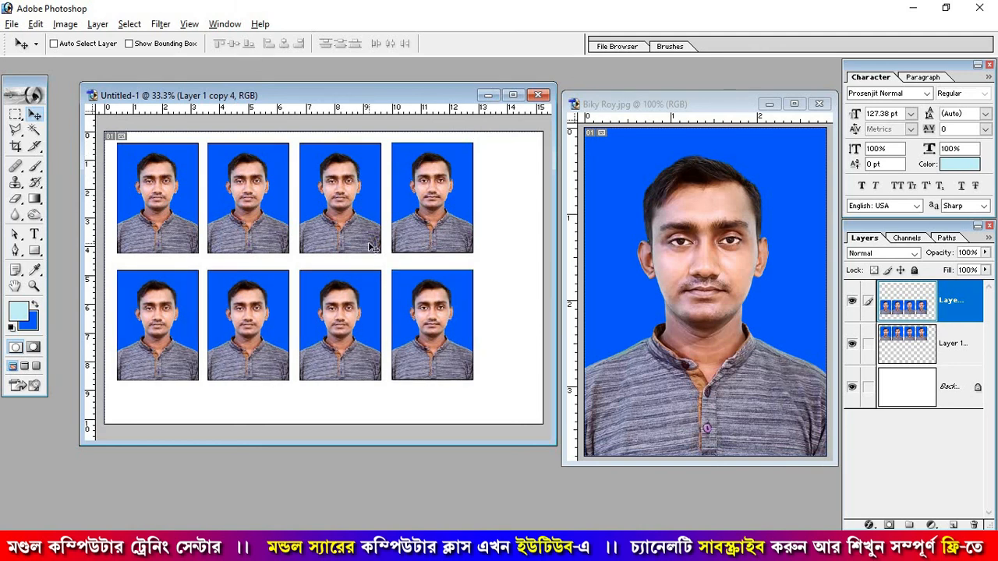